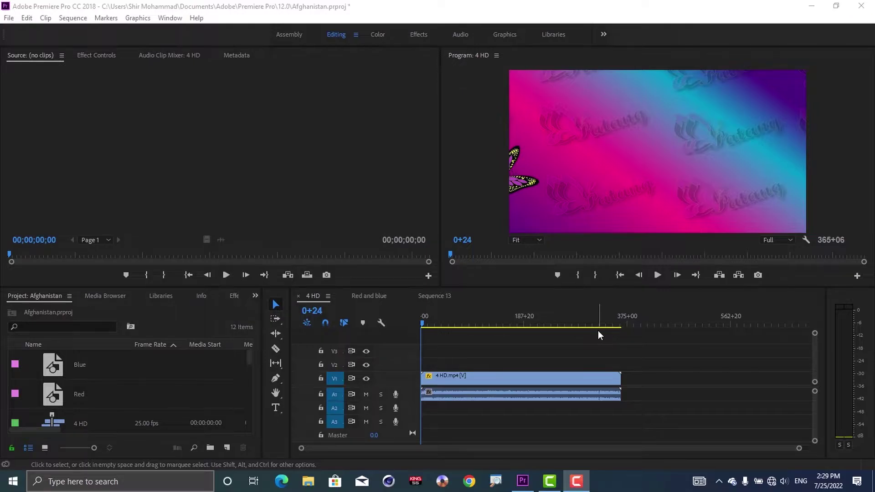
Start a new sequence with custom settings and set its editing mode to DV PAL
{"action": "left_click", "coordinate": [9, 18]}
{"action": "mouse_move", "coordinate": [22, 32]}
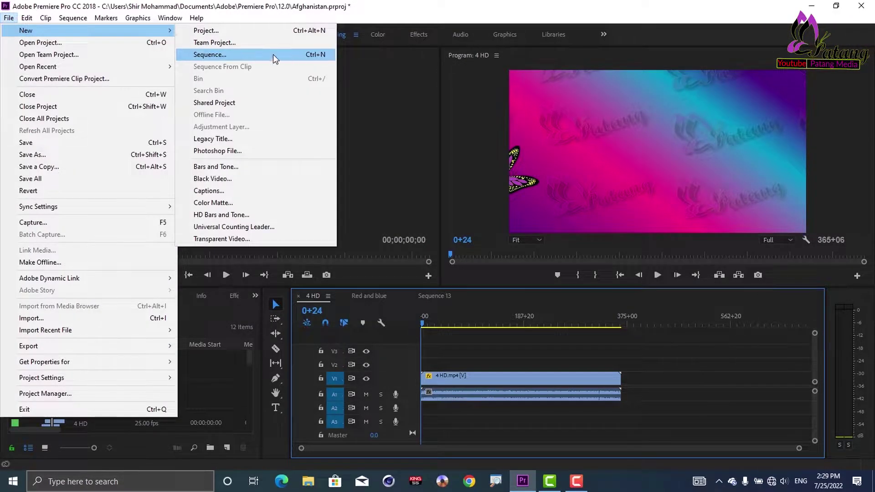
{"action": "left_click", "coordinate": [318, 55]}
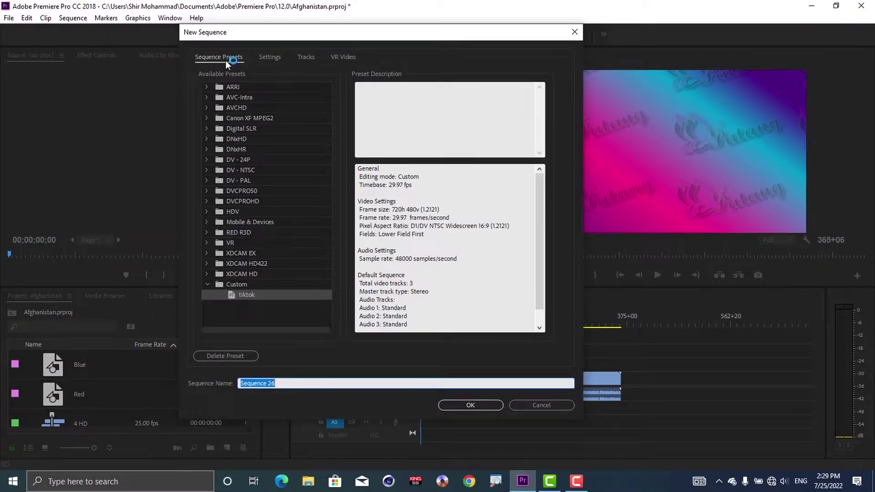
{"action": "left_click", "coordinate": [276, 58]}
{"action": "left_click", "coordinate": [349, 75]}
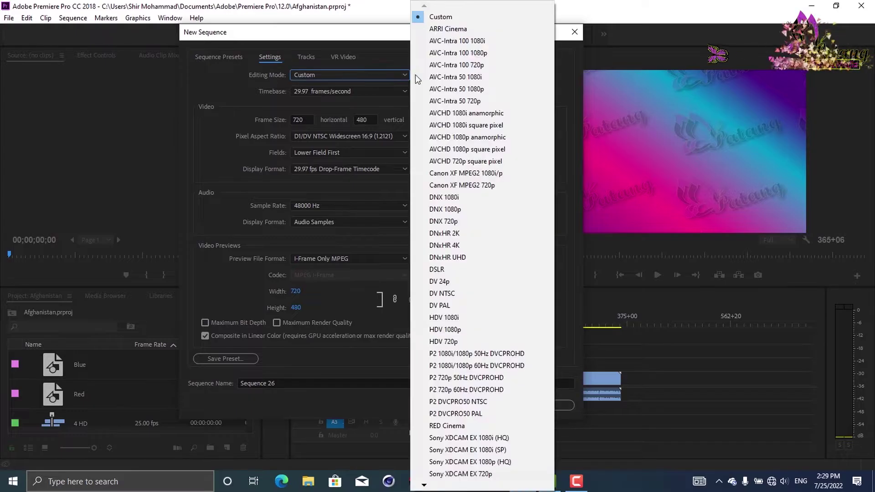
{"action": "left_click", "coordinate": [442, 305]}
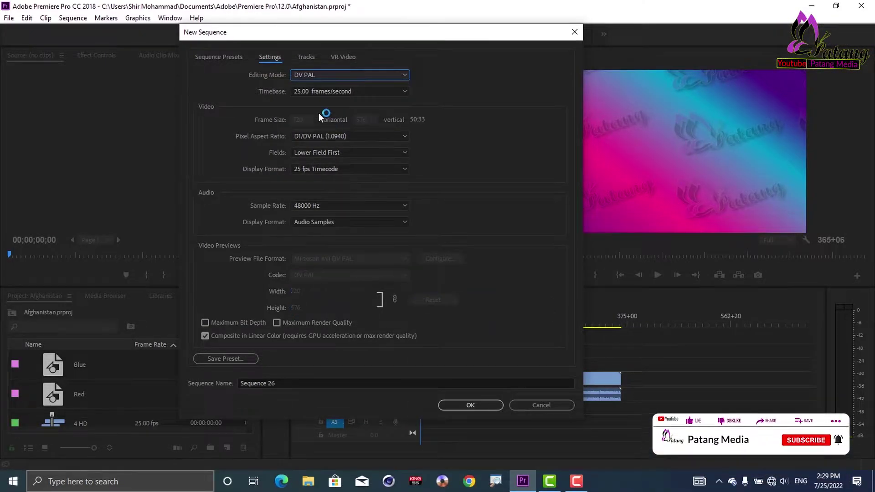
Choose a 25.00 frames/second timebase and the D1/DV PAL (1.0940) pixel aspect ratio for the new sequence
{"action": "left_click", "coordinate": [312, 91]}
{"action": "left_click", "coordinate": [310, 89]}
{"action": "left_click", "coordinate": [309, 91]}
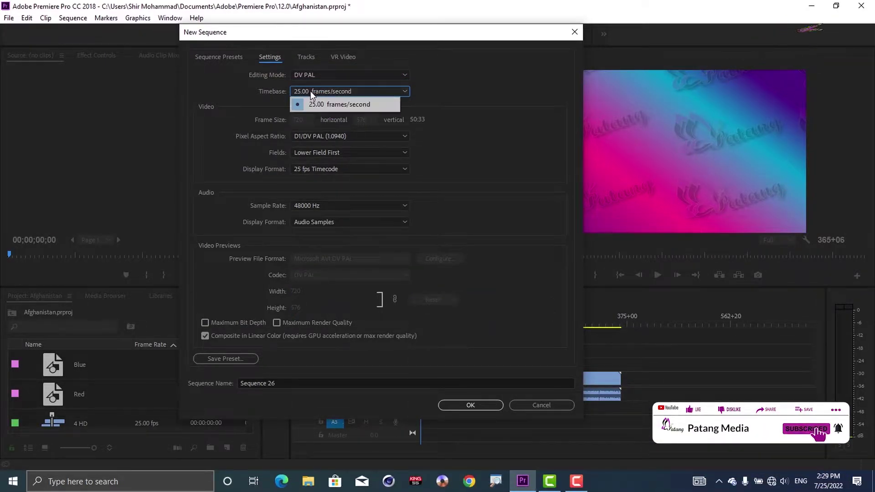
{"action": "left_click", "coordinate": [367, 105]}
{"action": "left_click", "coordinate": [364, 136]}
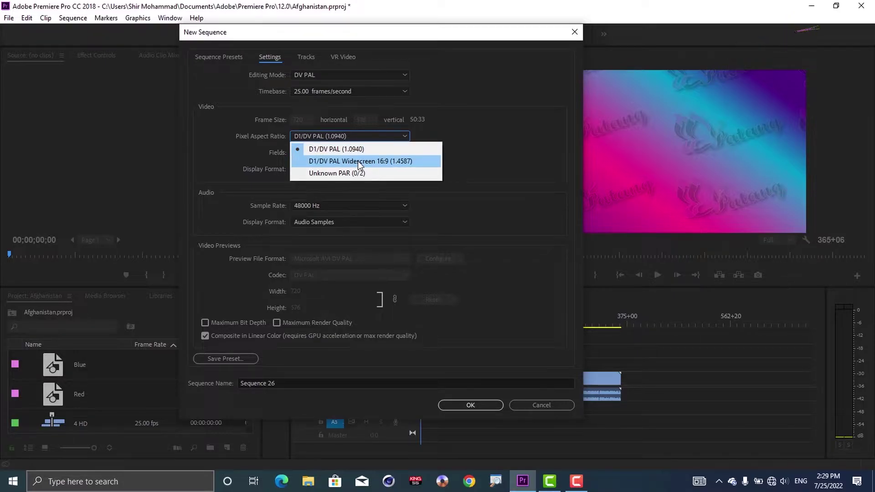
{"action": "left_click", "coordinate": [399, 150]}
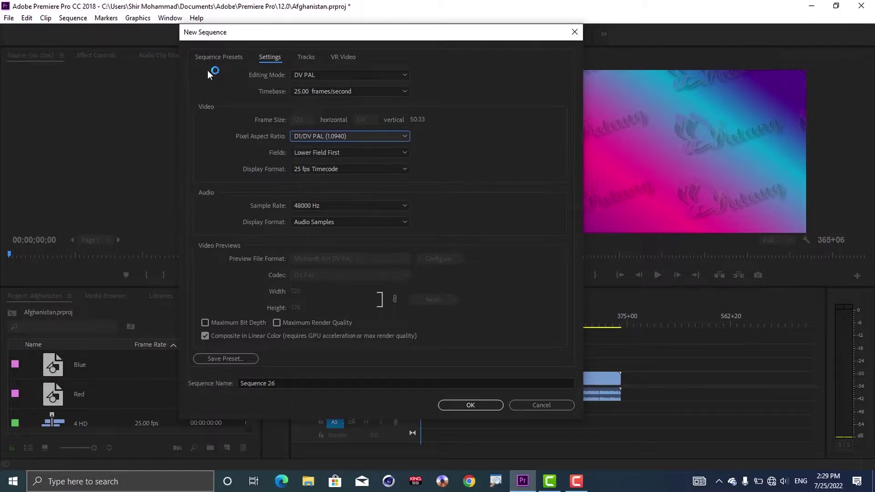
Review the DV - PAL sequence presets and check the new sequence's pixel aspect ratio without creating the sequence
{"action": "left_click", "coordinate": [229, 56]}
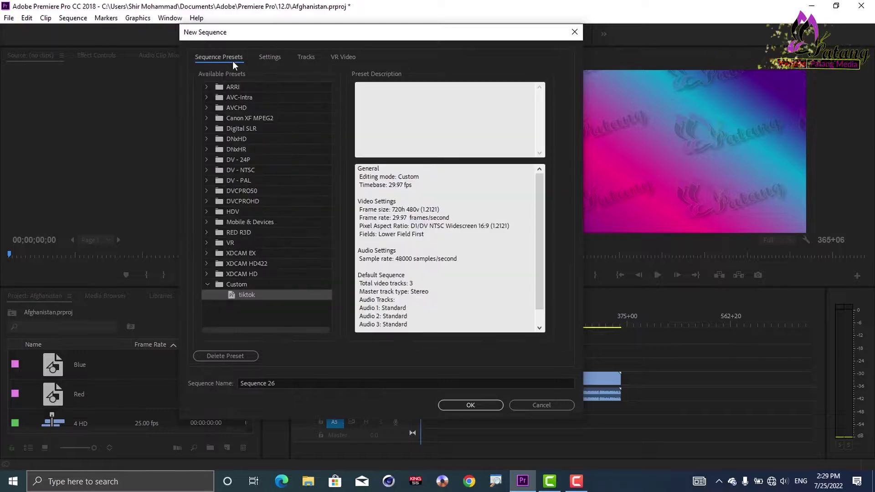
{"action": "left_click", "coordinate": [218, 181]}
{"action": "left_click", "coordinate": [207, 181]}
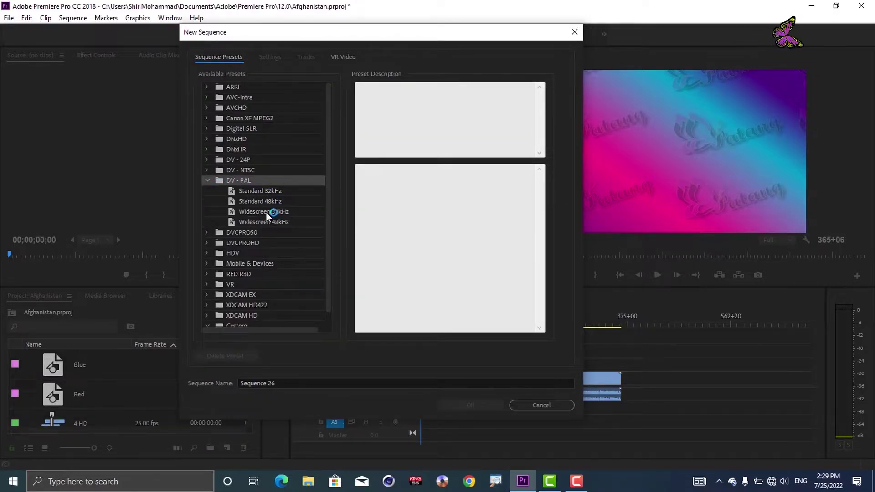
{"action": "left_click", "coordinate": [270, 57]}
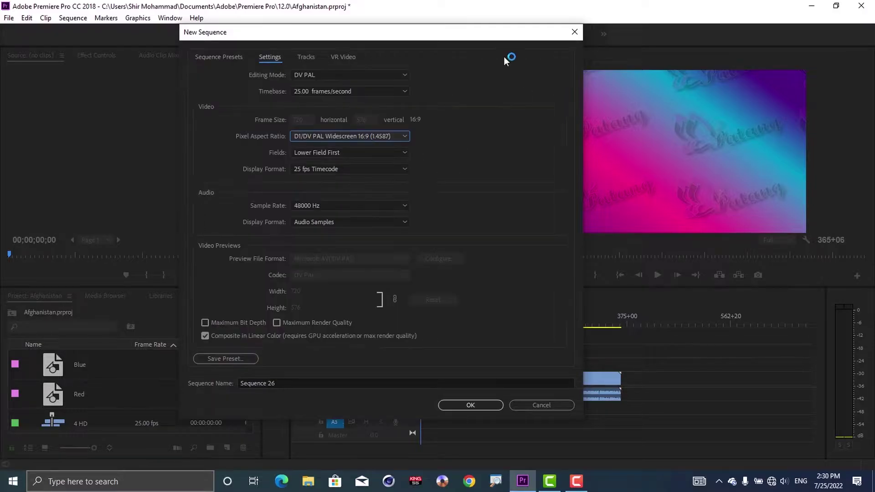
{"action": "left_click", "coordinate": [404, 136]}
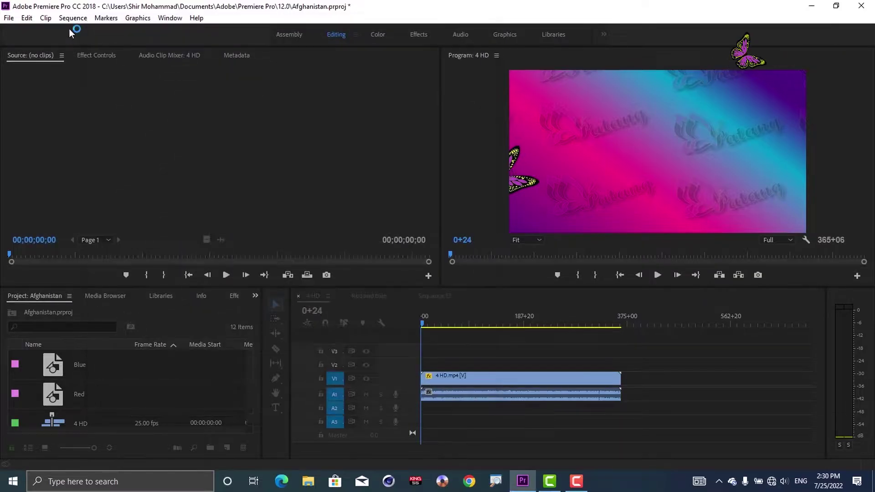
Change the 4 HD sequence's pixel aspect ratio to D1/DV PAL (1.0940)
{"action": "left_click", "coordinate": [79, 20]}
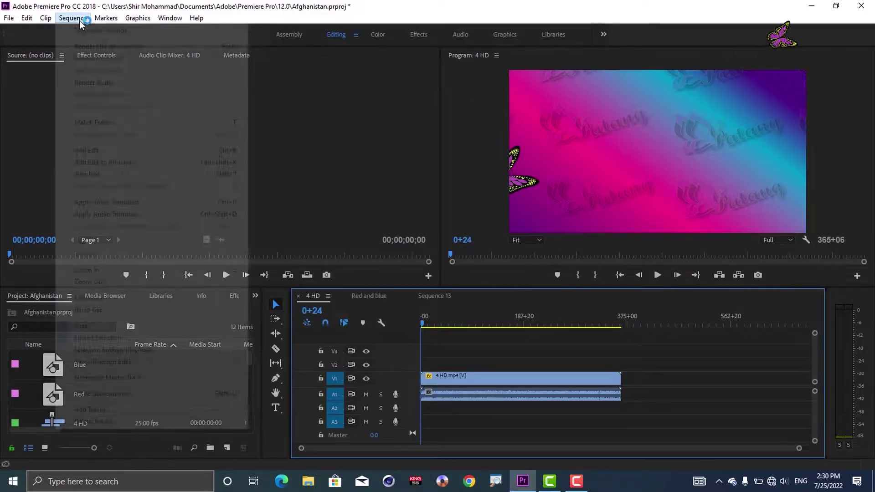
{"action": "left_click", "coordinate": [91, 31]}
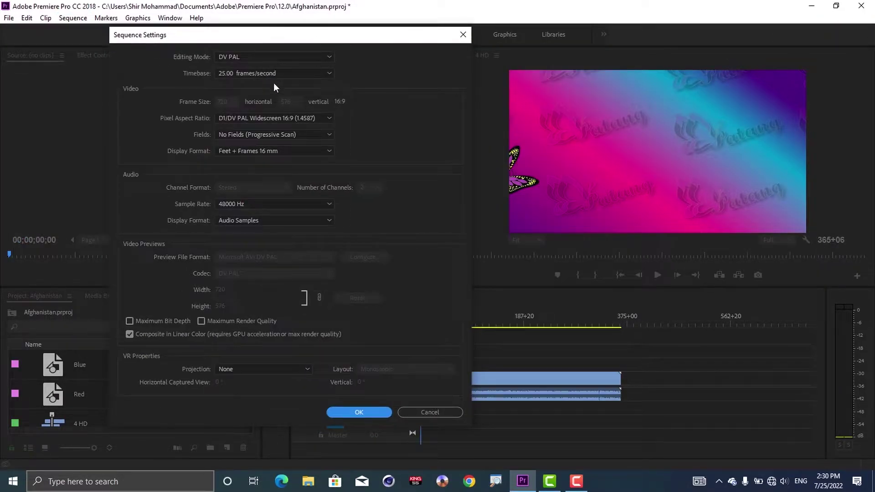
{"action": "left_click", "coordinate": [319, 118]}
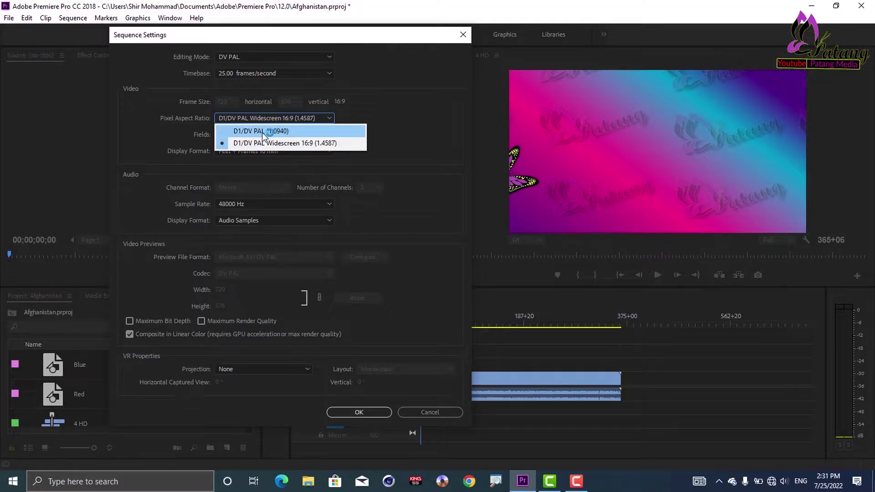
{"action": "left_click", "coordinate": [250, 132]}
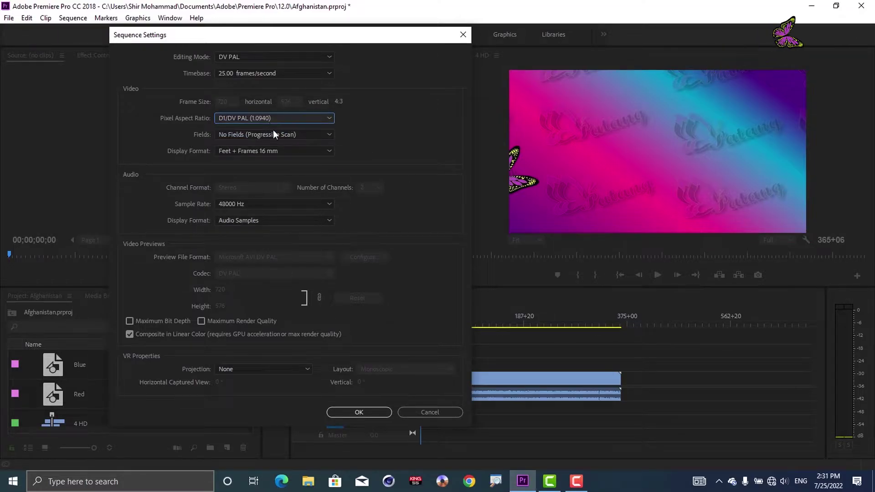
{"action": "left_click", "coordinate": [361, 412]}
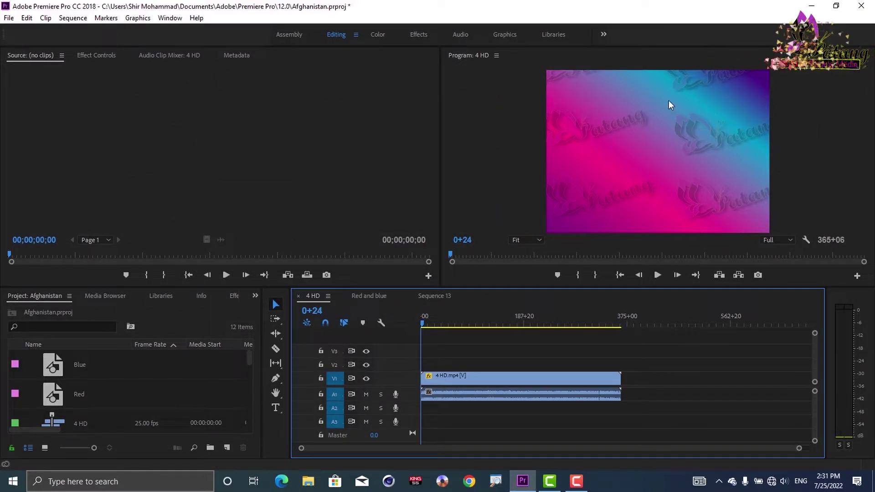
Set the 4 HD sequence's pixel aspect ratio back to D1/DV PAL Widescreen 16:9 (1.4587)
{"action": "left_click", "coordinate": [73, 18]}
{"action": "left_click", "coordinate": [114, 30]}
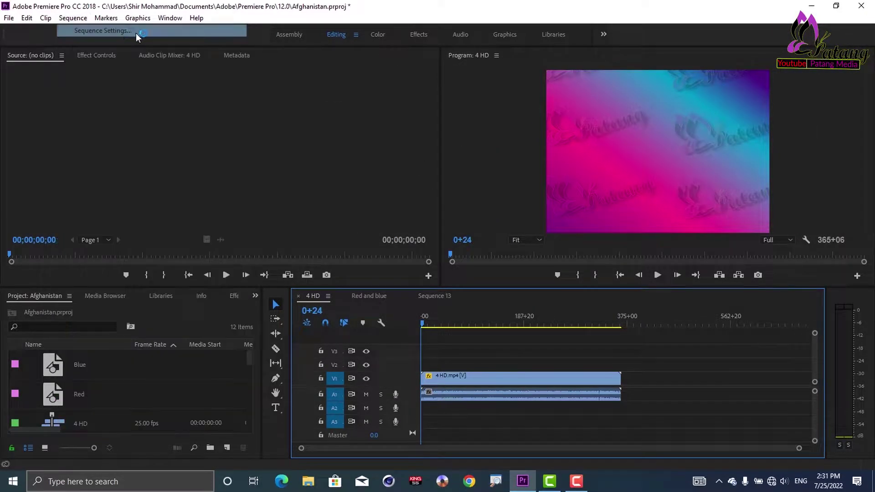
{"action": "left_click", "coordinate": [406, 126]}
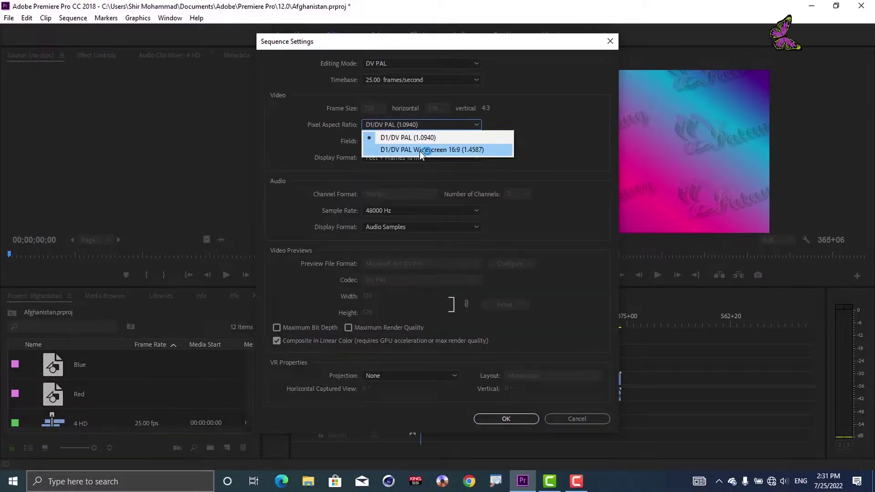
{"action": "left_click", "coordinate": [420, 149]}
{"action": "left_click", "coordinate": [503, 418]}
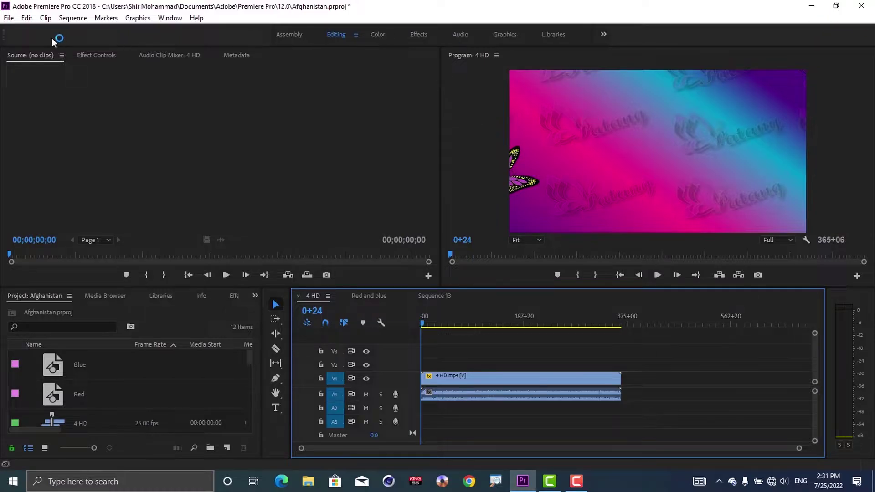
Examine the Fields and Editing Mode choices in the 4 HD sequence's settings
{"action": "left_click", "coordinate": [73, 18]}
{"action": "left_click", "coordinate": [82, 30]}
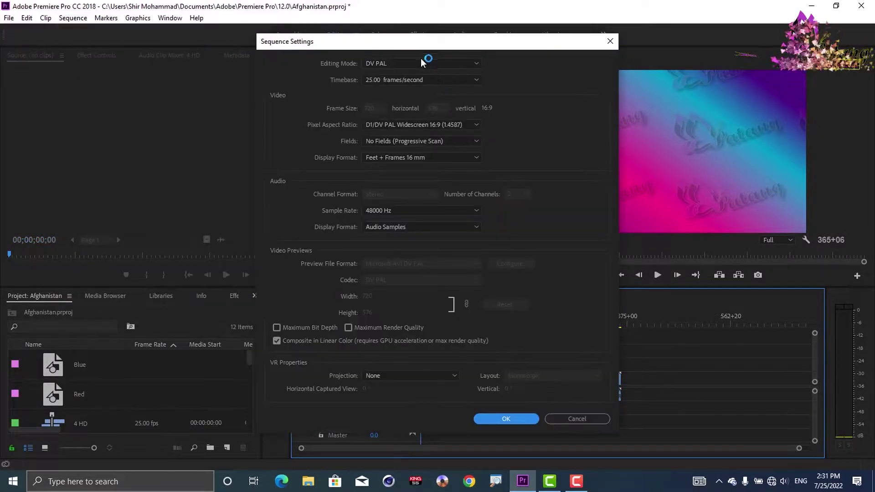
{"action": "left_click", "coordinate": [355, 141]}
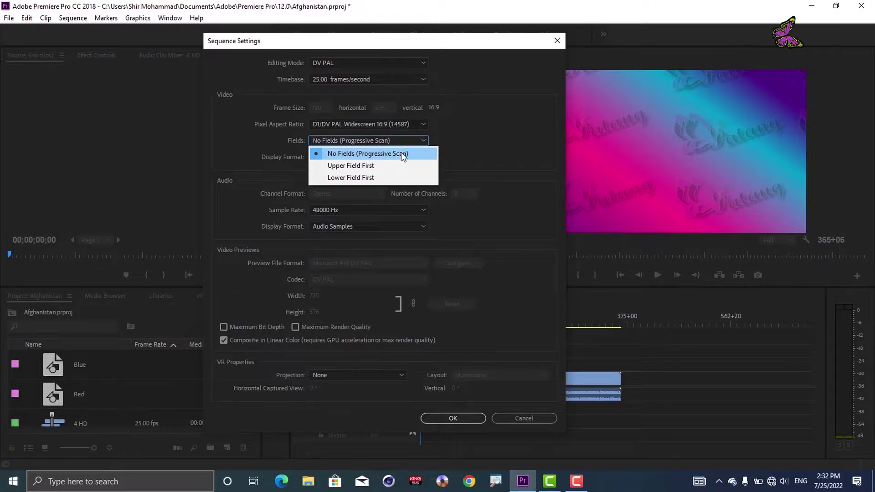
{"action": "left_click", "coordinate": [398, 63]}
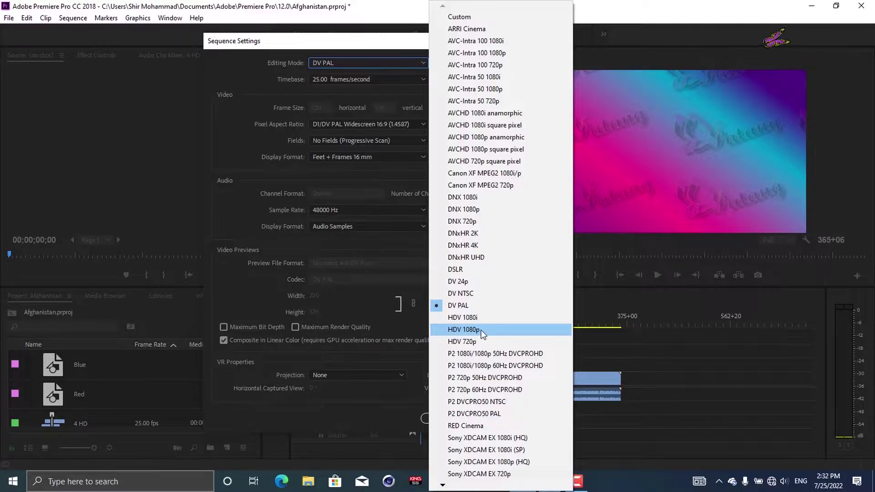
{"action": "left_click", "coordinate": [382, 140]}
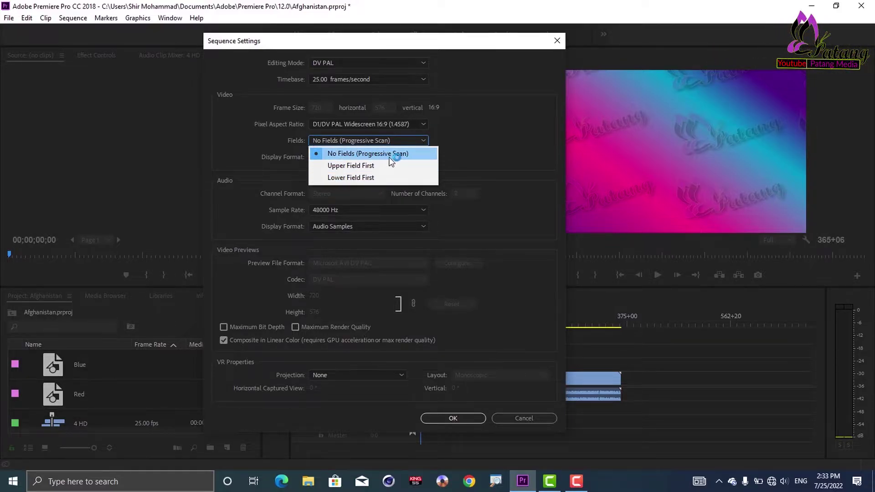
{"action": "left_click", "coordinate": [479, 97]}
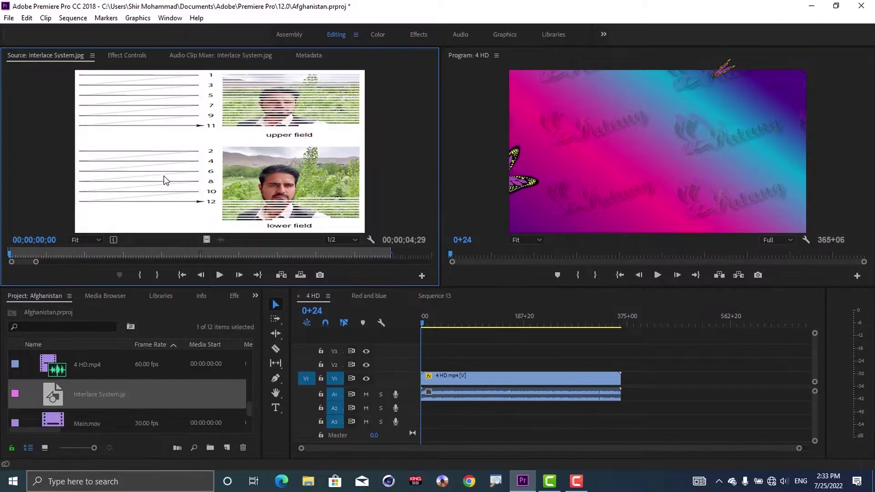
Examine the upper and lower field diagram in Interlace System.jpg at maximized size, then restore the workspace layout
{"action": "key", "text": "grave"}
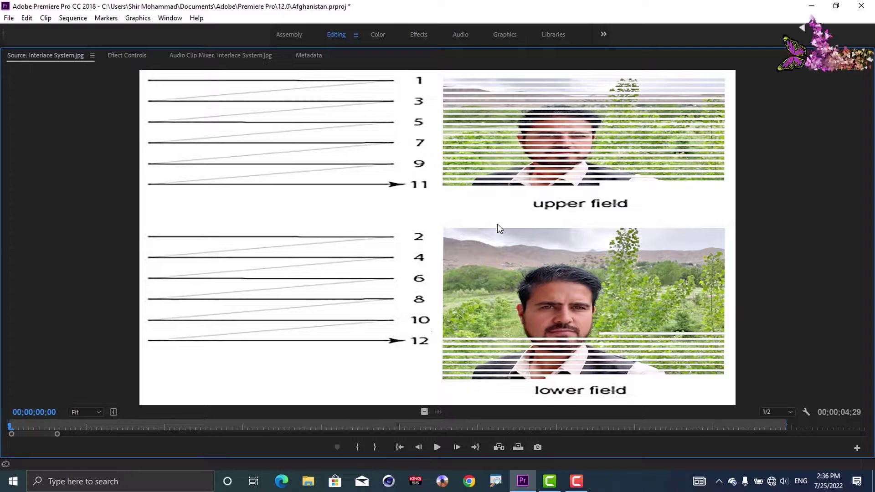
{"action": "key", "text": "grave"}
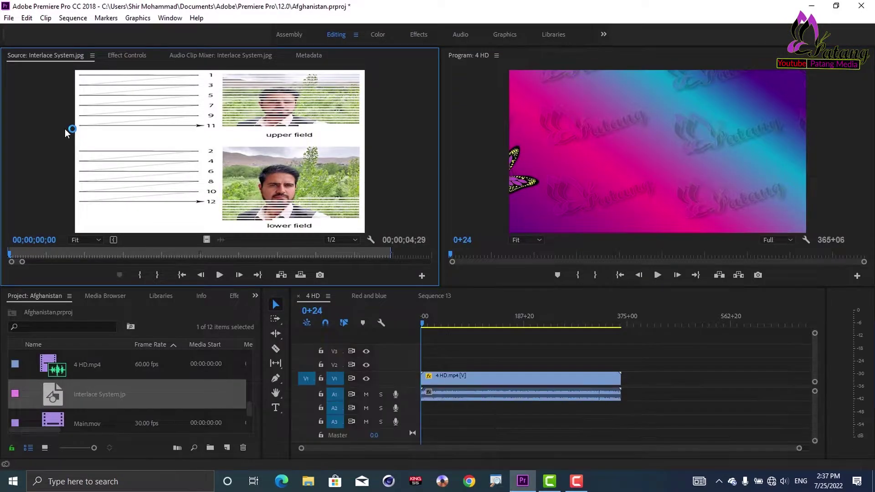
Reopen the 4 HD sequence's settings and choose No Fields (Progressive Scan) for its fields
{"action": "left_click", "coordinate": [73, 19]}
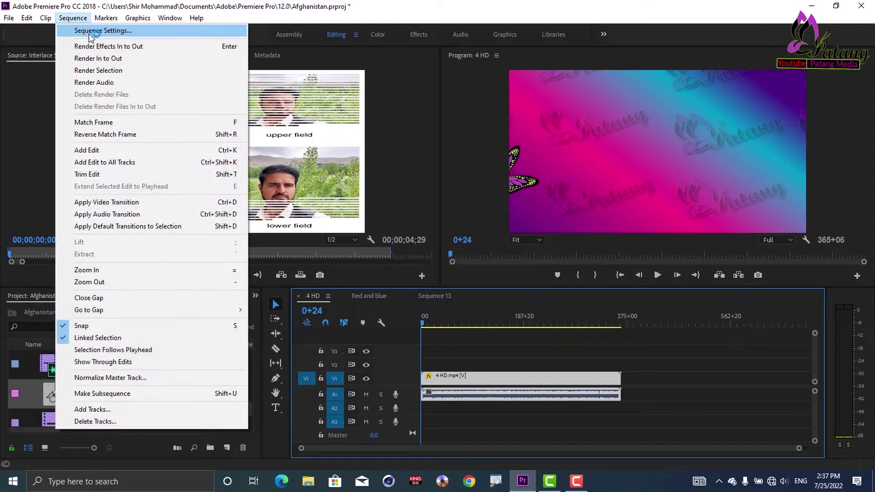
{"action": "left_click", "coordinate": [92, 32]}
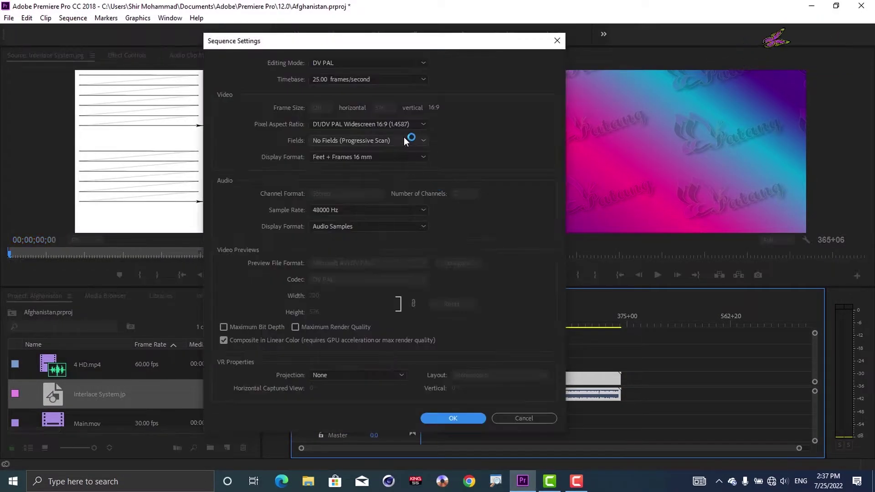
{"action": "left_click", "coordinate": [390, 141]}
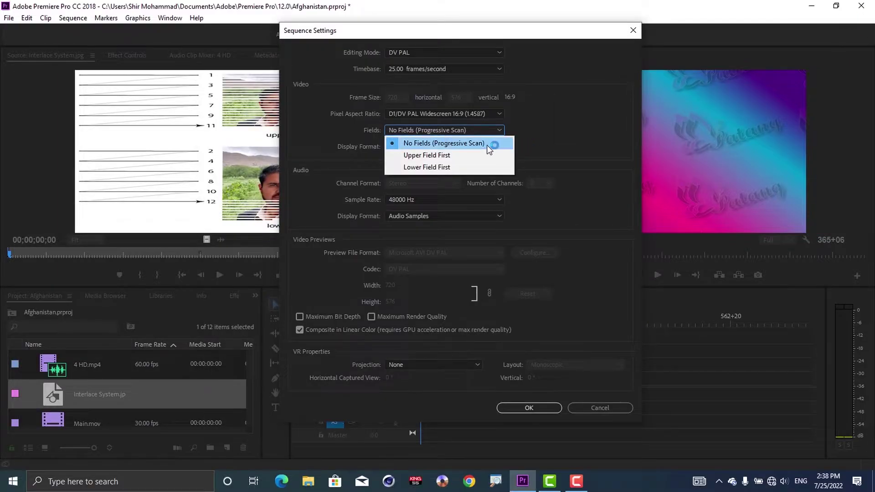
{"action": "left_click", "coordinate": [432, 145]}
{"action": "left_click", "coordinate": [436, 136]}
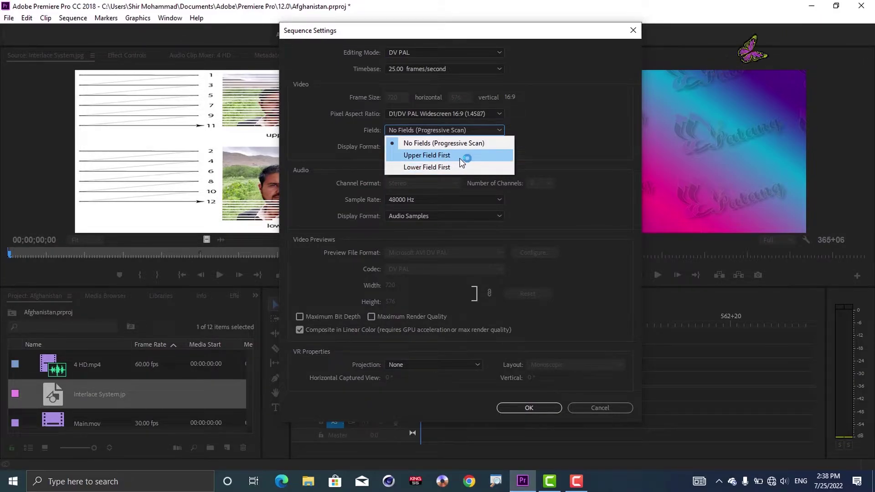
{"action": "left_click", "coordinate": [445, 144]}
Choose Feet + Frames 16 mm as the video display format and apply the sequence settings
{"action": "left_click", "coordinate": [445, 146]}
{"action": "left_click", "coordinate": [447, 147]}
{"action": "left_click", "coordinate": [445, 147]}
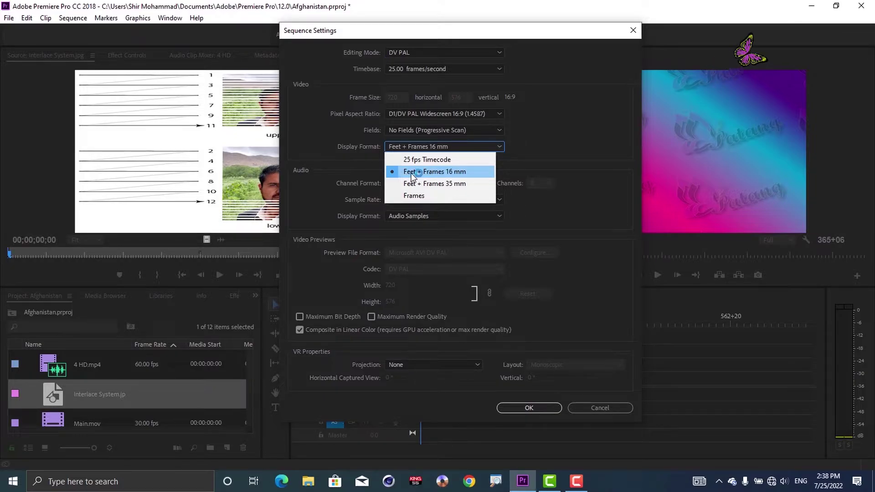
{"action": "left_click", "coordinate": [441, 172]}
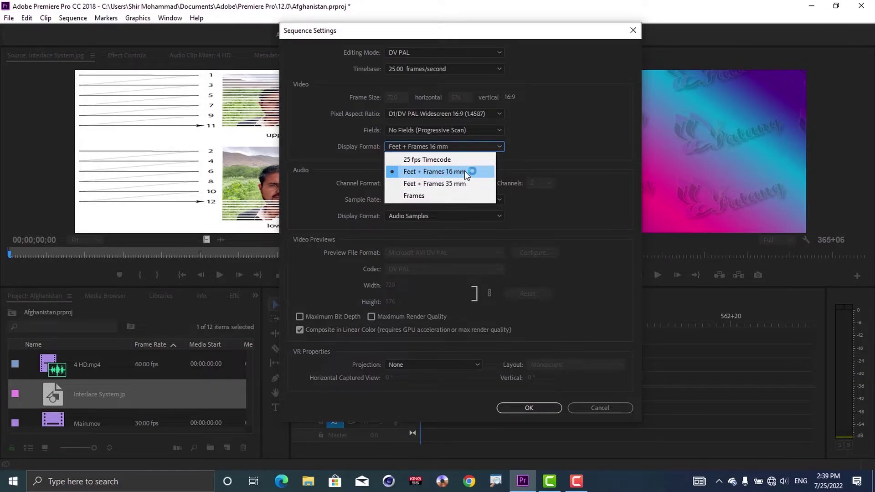
{"action": "left_click", "coordinate": [522, 409]}
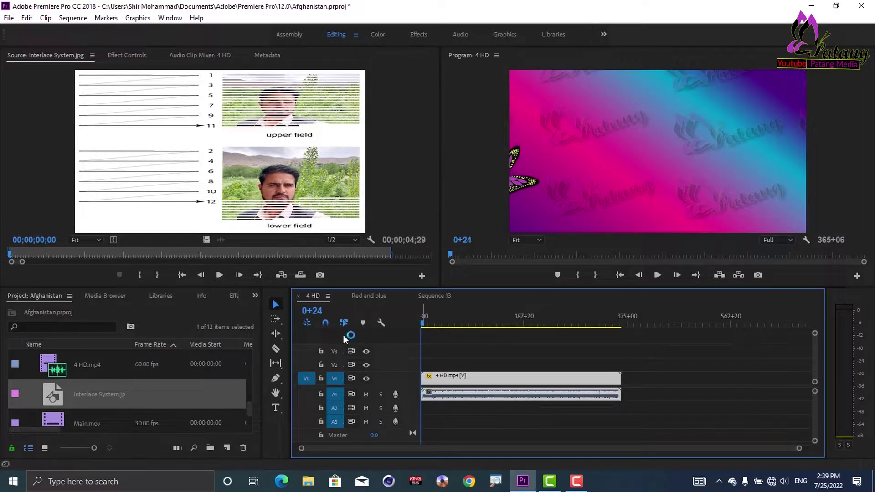
Play the 4 HD sequence briefly and step back through it frame by frame
{"action": "left_click", "coordinate": [658, 275]}
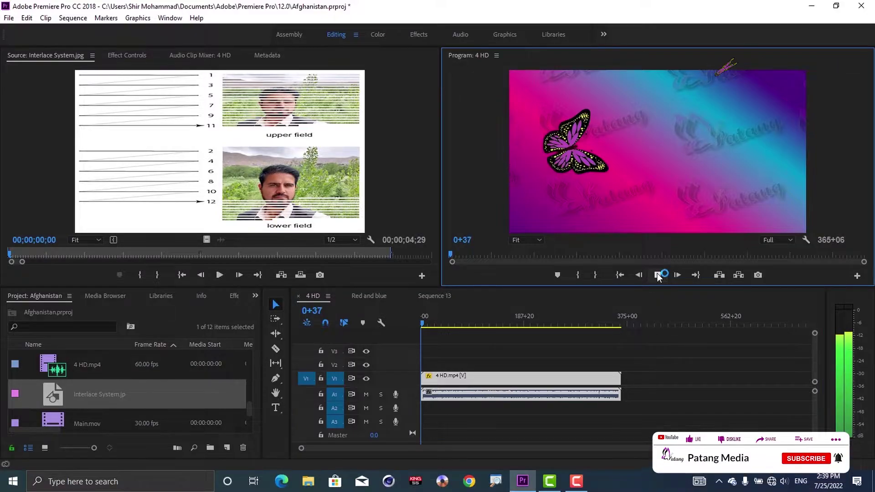
{"action": "key", "text": "Left"}
{"action": "key", "text": "Left"}
{"action": "key", "text": "Left"}
{"action": "key", "text": "Left"}
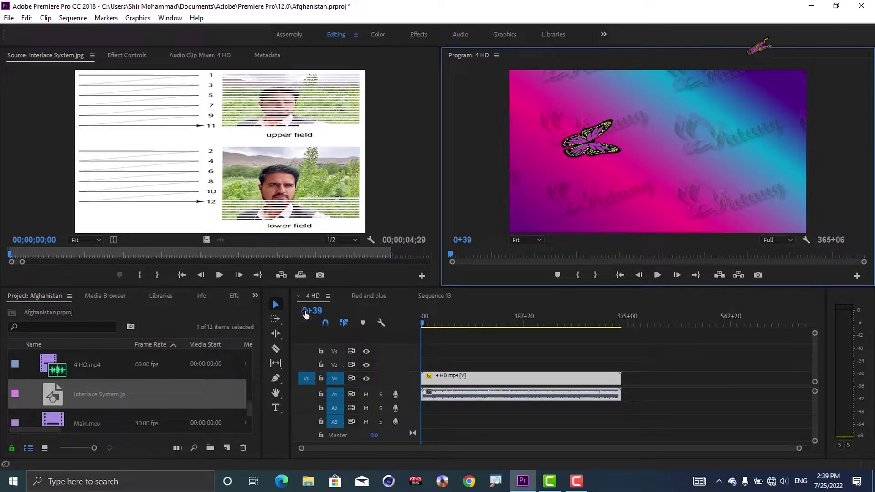
Advance the 4 HD sequence one frame, and set its video display format to Feet + Frames 35 mm in the sequence settings
{"action": "key", "text": "Right"}
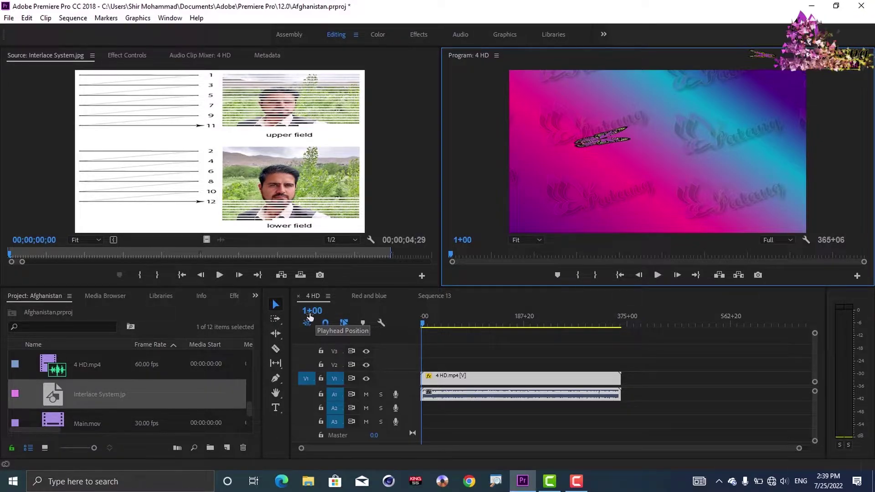
{"action": "left_click", "coordinate": [73, 18]}
{"action": "left_click", "coordinate": [86, 32]}
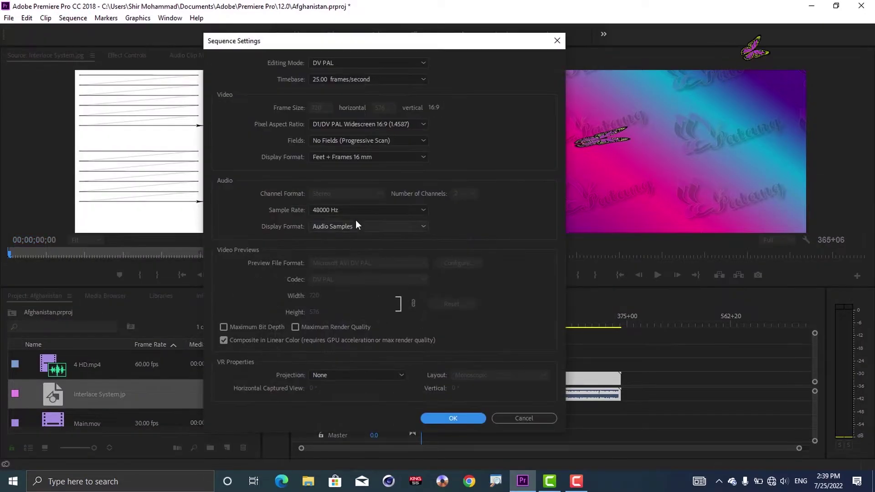
{"action": "left_click", "coordinate": [343, 158]}
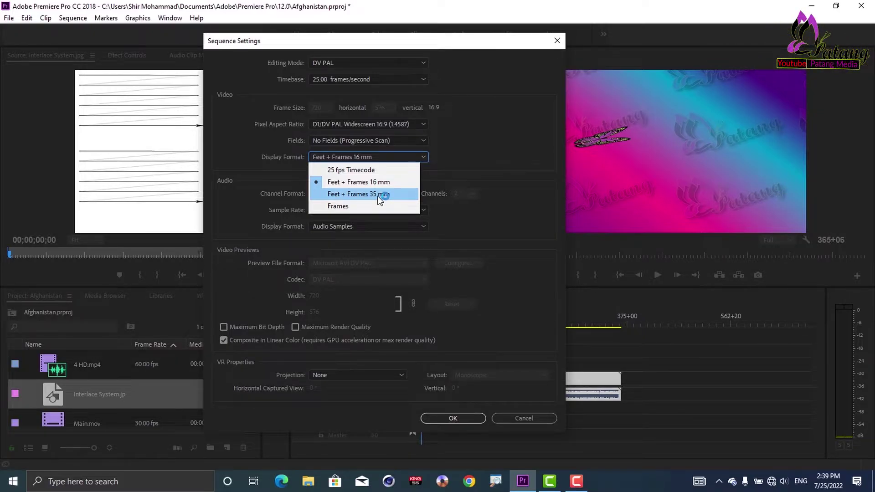
{"action": "left_click", "coordinate": [332, 196]}
{"action": "left_click", "coordinate": [464, 417]}
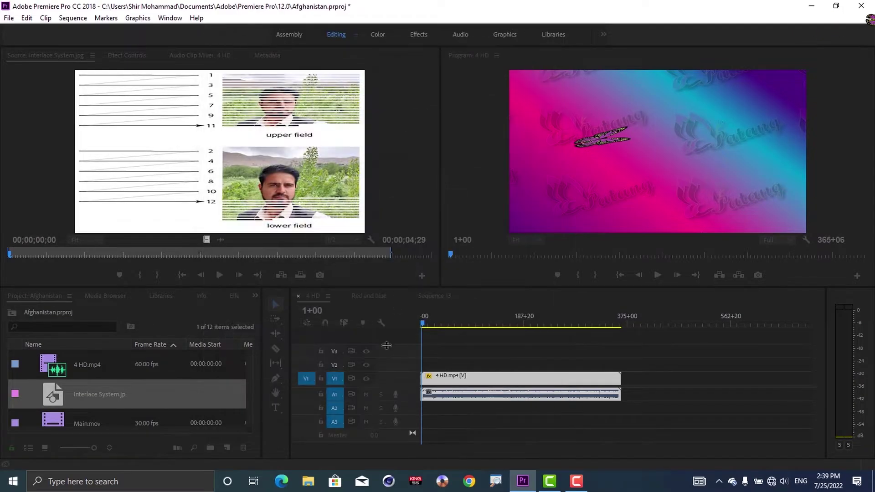
Step back through the 4 HD sequence frame by frame, watching how the playhead position counts feet and frames
{"action": "key", "text": "Left"}
{"action": "key", "text": "Left"}
{"action": "key", "text": "Left"}
{"action": "key", "text": "Left"}
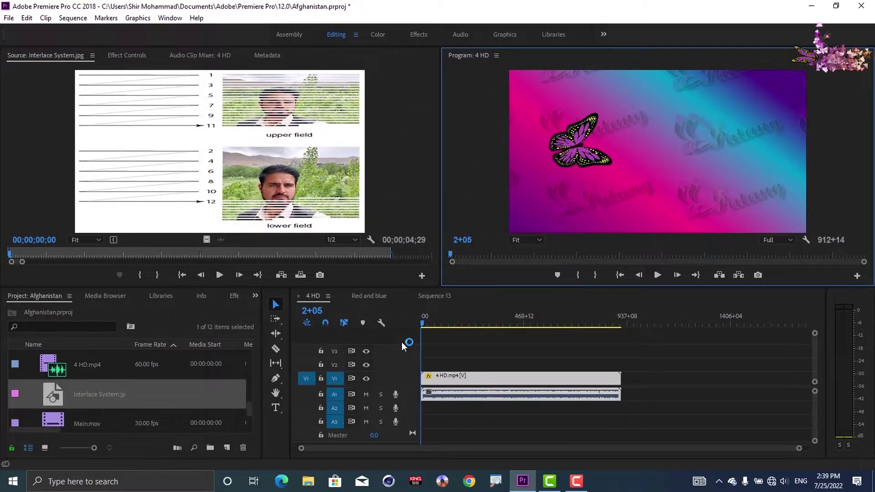
{"action": "key", "text": "Left"}
{"action": "key", "text": "Left"}
{"action": "key", "text": "Left"}
{"action": "key", "text": "Left"}
{"action": "key", "text": "Left"}
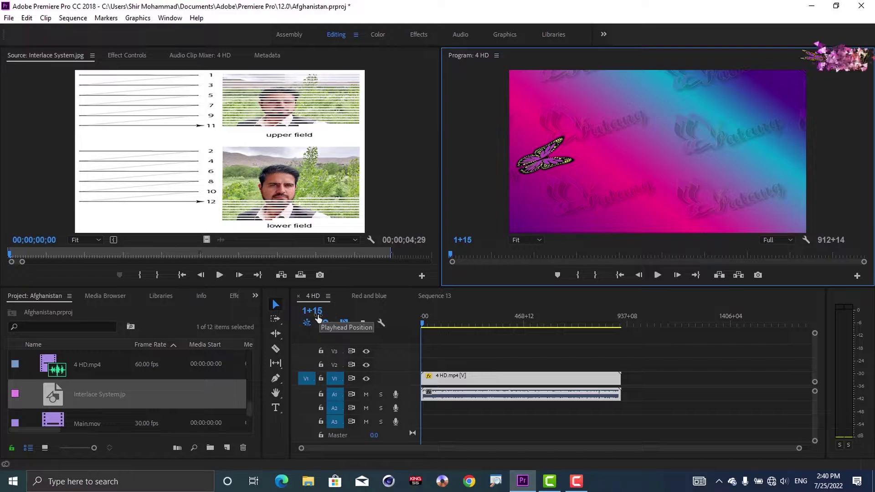
{"action": "key", "text": "Right"}
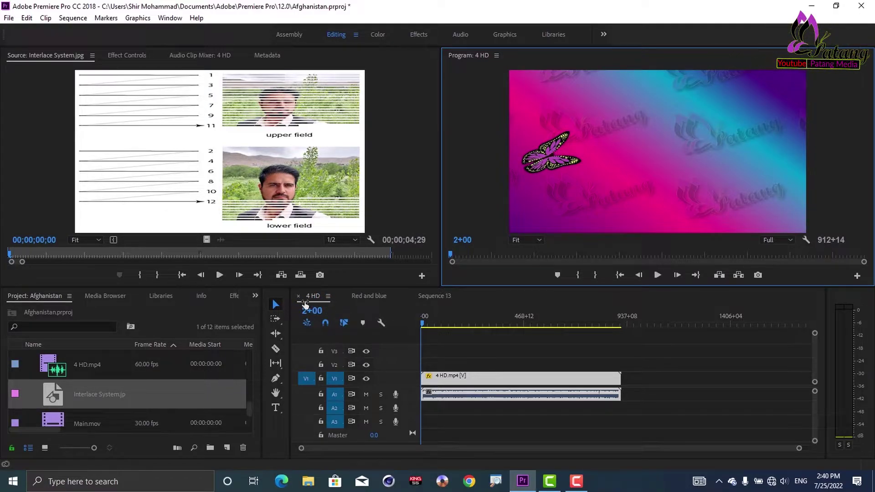
Place the playhead near the sequence start and step forward frame by frame until the foot count rolls over
{"action": "left_click", "coordinate": [422, 322]}
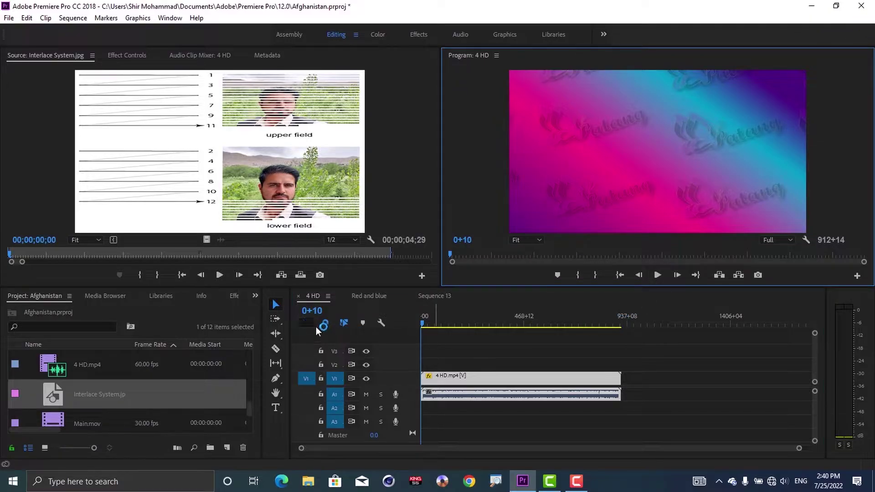
{"action": "key", "text": "Right"}
{"action": "key", "text": "Right"}
{"action": "key", "text": "Right"}
{"action": "key", "text": "Right"}
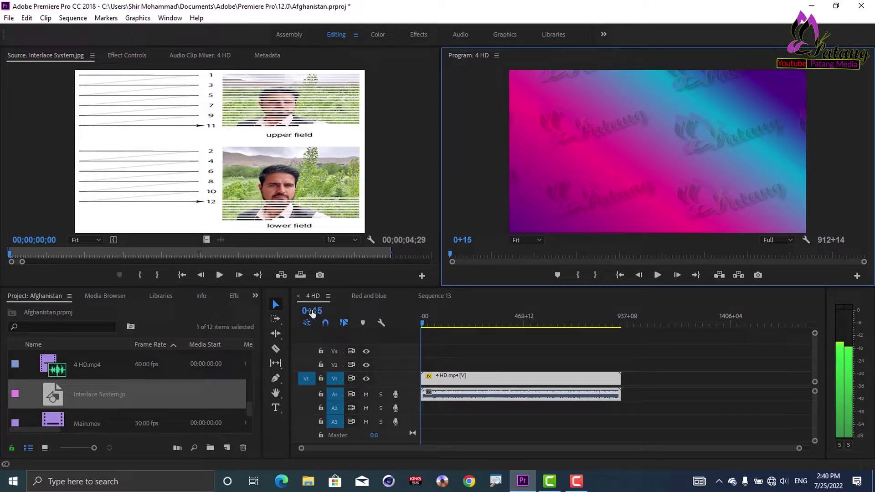
{"action": "key", "text": "Right"}
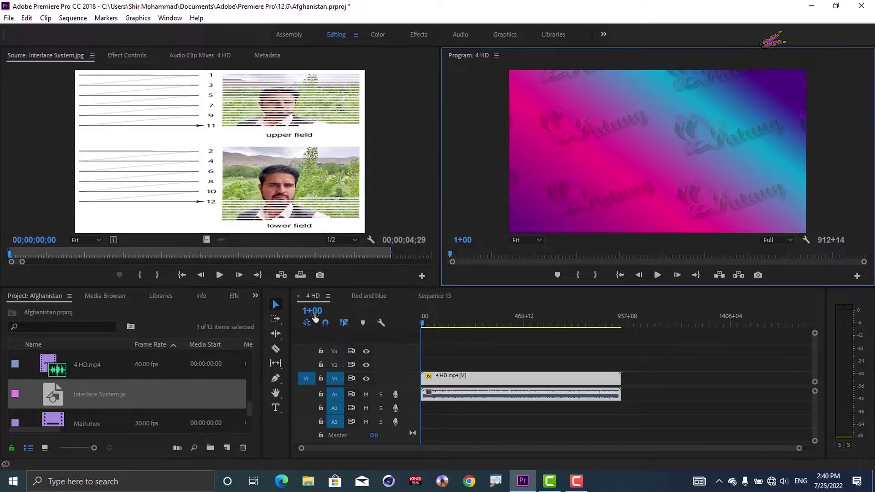
Choose Frames as the video display format of the 4 HD sequence and apply the sequence settings
{"action": "left_click", "coordinate": [73, 18]}
{"action": "left_click", "coordinate": [75, 30]}
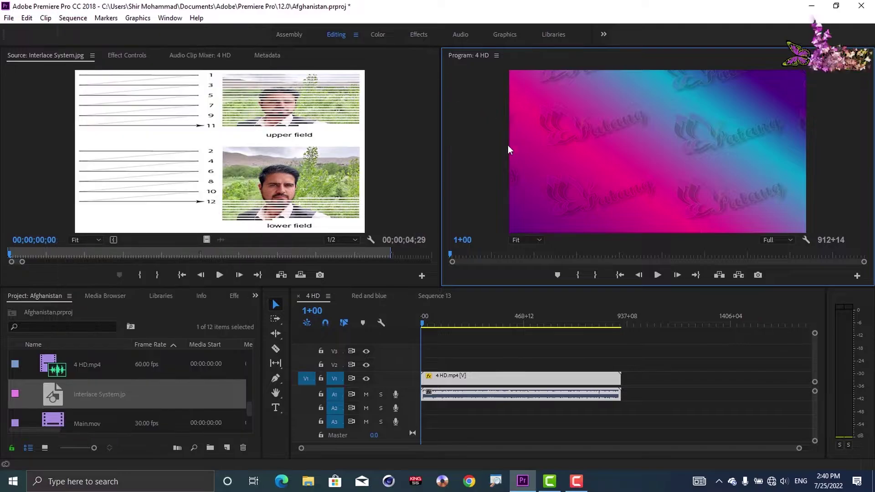
{"action": "left_click", "coordinate": [365, 156]}
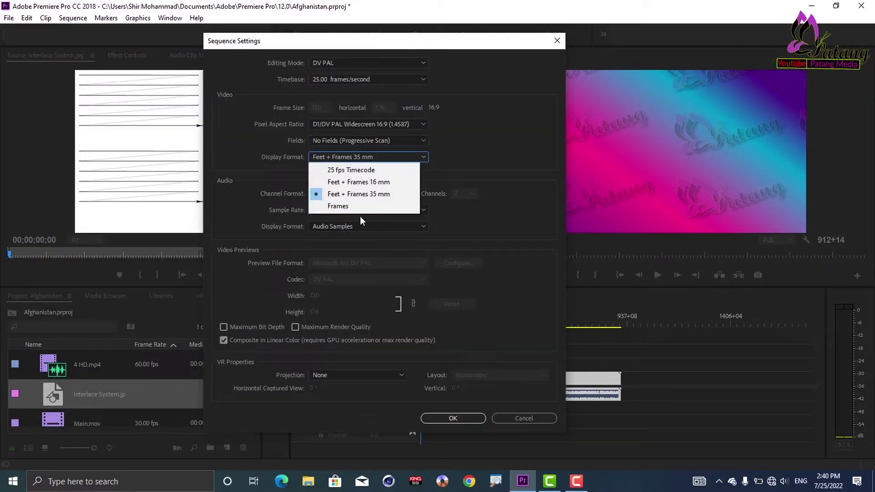
{"action": "left_click", "coordinate": [355, 206]}
{"action": "left_click_drag", "start_coordinate": [425, 49], "coordinate": [442, 39]}
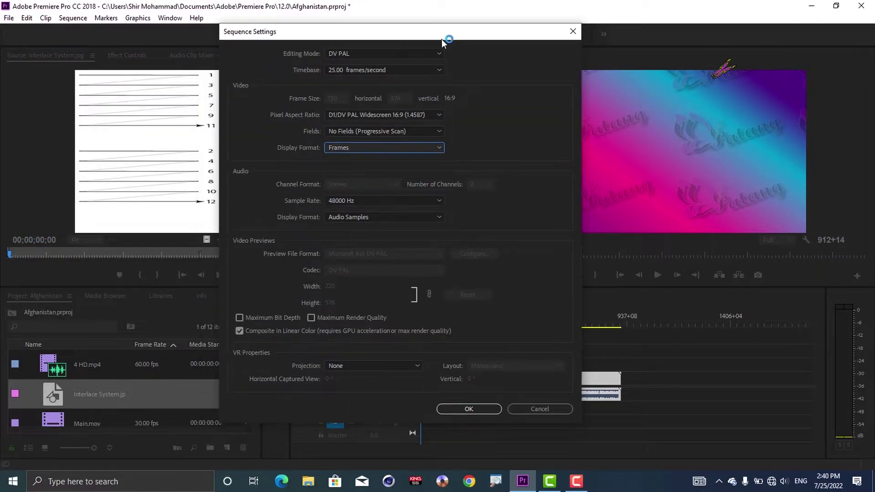
{"action": "left_click", "coordinate": [466, 410]}
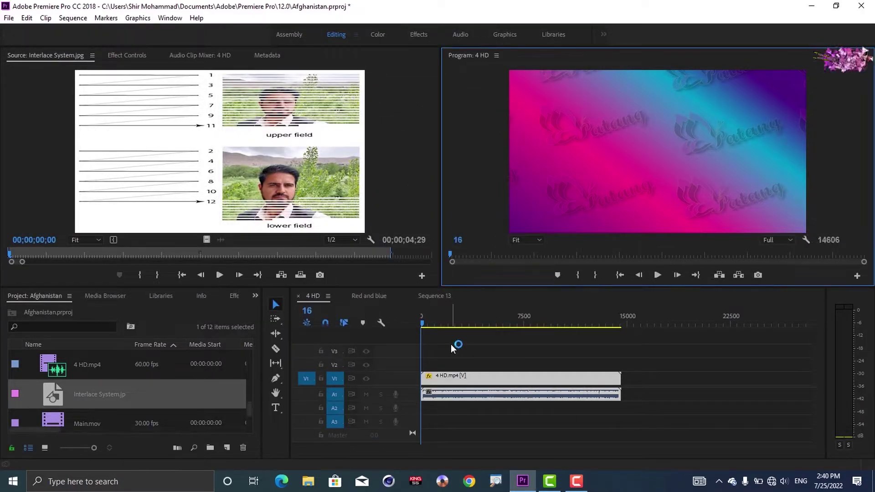
Move the playhead to the start of the 4 HD sequence and play it briefly to watch the frame count
{"action": "left_click_drag", "start_coordinate": [424, 329], "coordinate": [421, 329]}
{"action": "left_click", "coordinate": [658, 275]}
{"action": "left_click", "coordinate": [658, 276]}
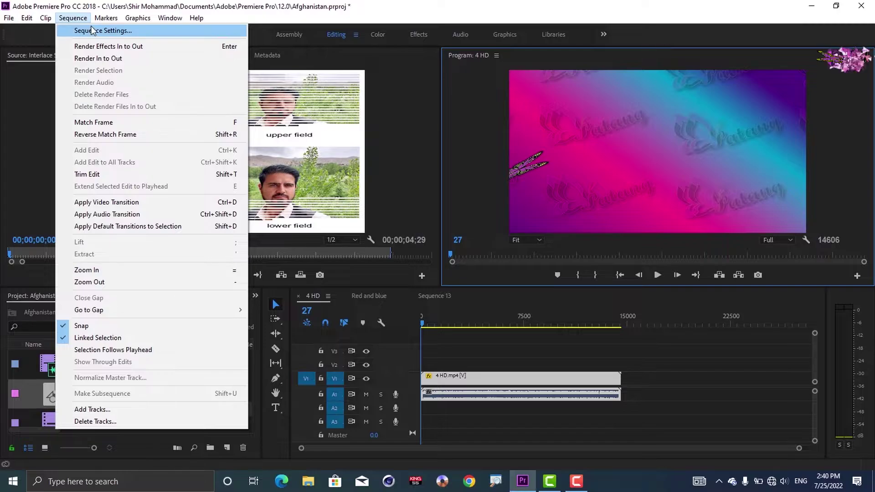
Choose 25 fps Timecode as the video display format in the 4 HD sequence's settings and apply it
{"action": "left_click", "coordinate": [127, 30]}
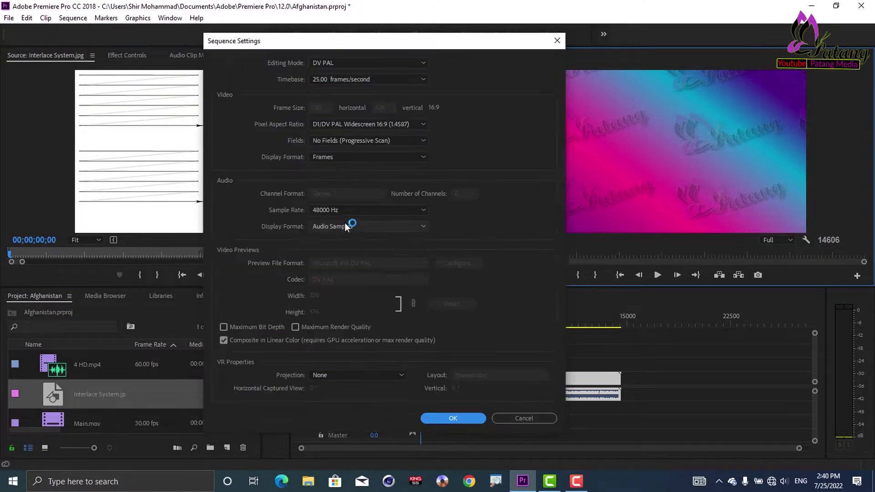
{"action": "left_click", "coordinate": [349, 157]}
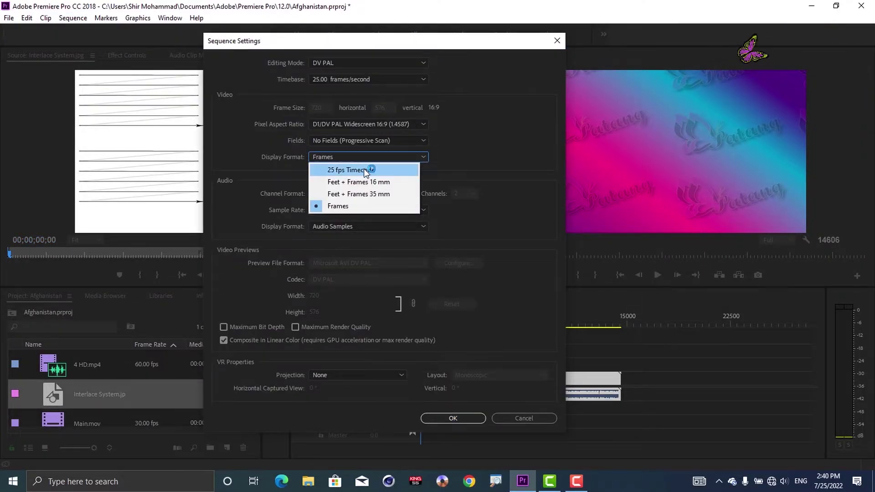
{"action": "left_click", "coordinate": [390, 170]}
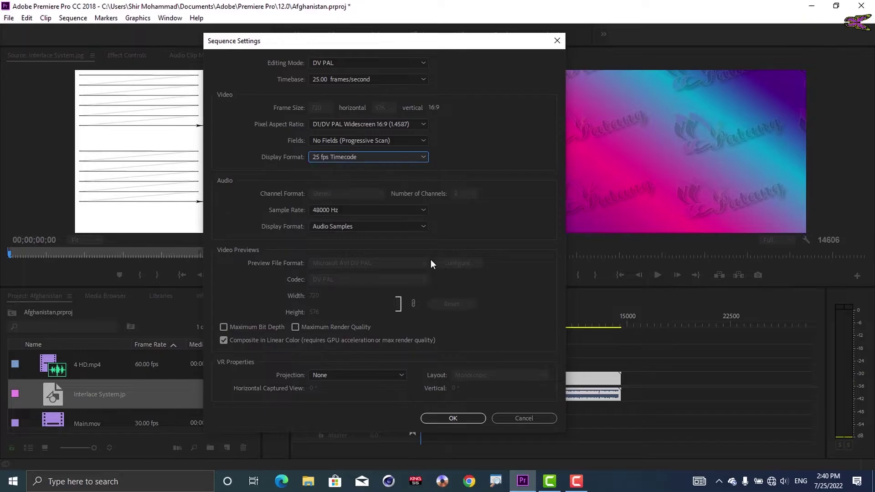
{"action": "left_click", "coordinate": [459, 419]}
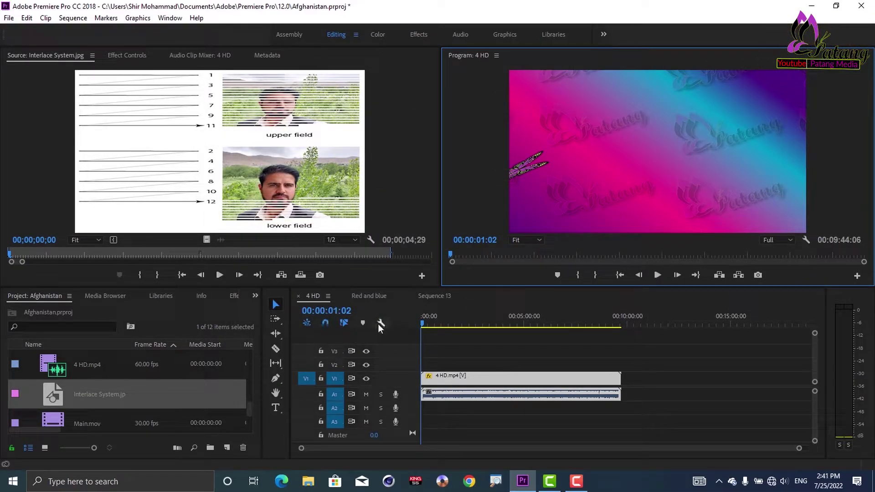
Reopen the sequence settings and review the audio options, keeping a 48000 Hz sample rate and the Audio Samples display format
{"action": "left_click", "coordinate": [73, 18]}
{"action": "left_click", "coordinate": [84, 28]}
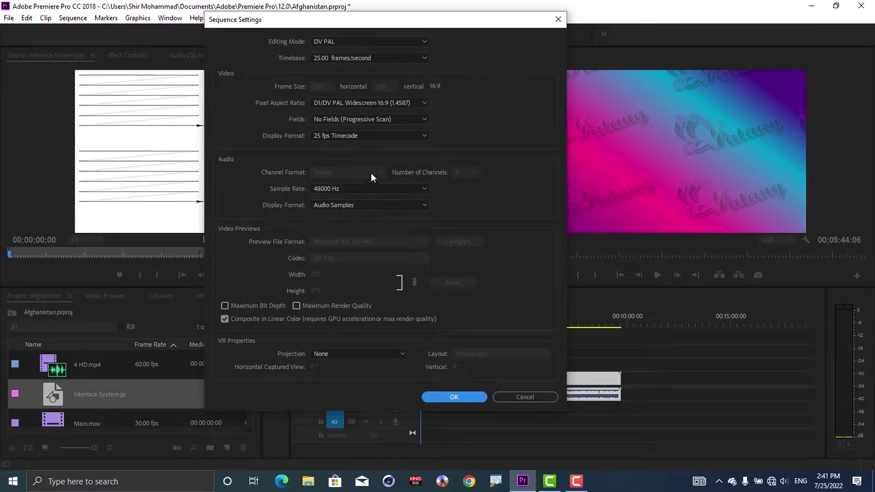
{"action": "left_click", "coordinate": [360, 189]}
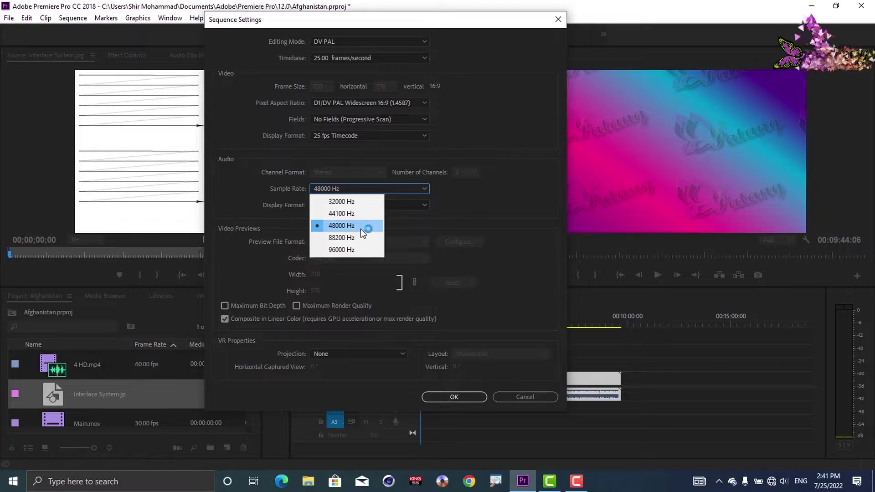
{"action": "left_click", "coordinate": [361, 228]}
{"action": "left_click", "coordinate": [352, 204]}
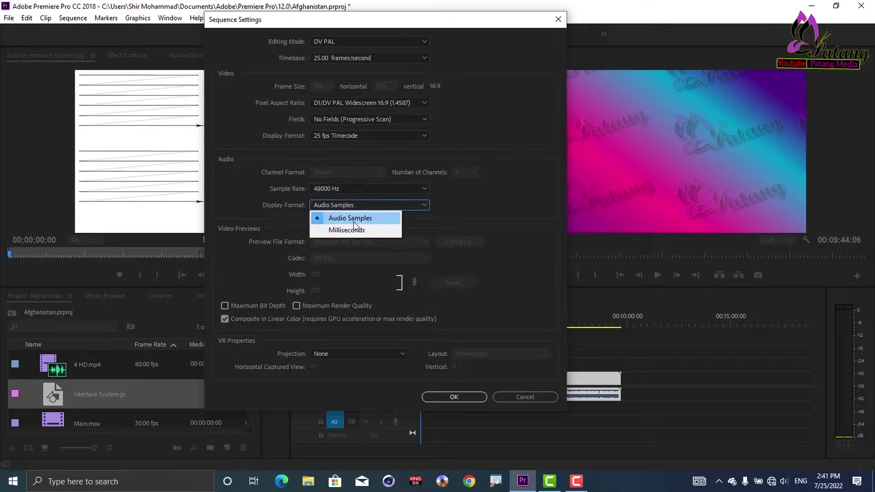
{"action": "left_click", "coordinate": [363, 219]}
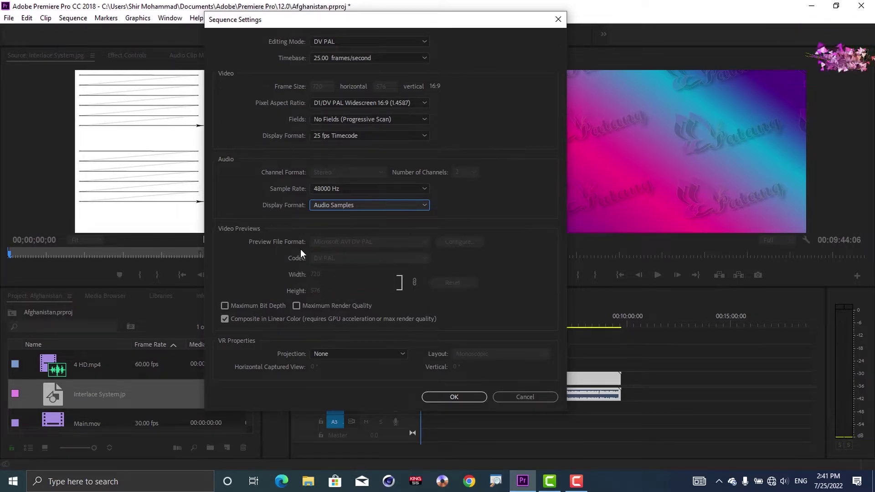
Review the available editing modes for the 4 HD sequence and try the Custom mode
{"action": "left_click", "coordinate": [367, 42]}
{"action": "left_click", "coordinate": [344, 251]}
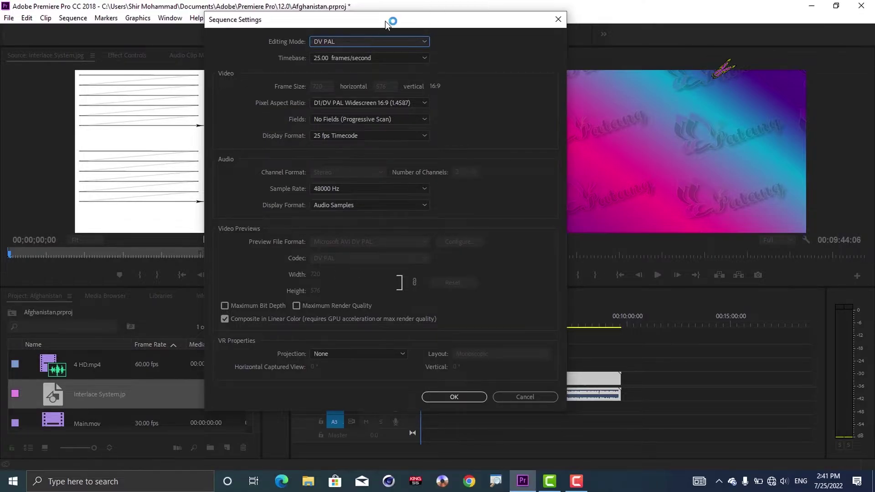
{"action": "left_click_drag", "start_coordinate": [385, 21], "coordinate": [371, 10]}
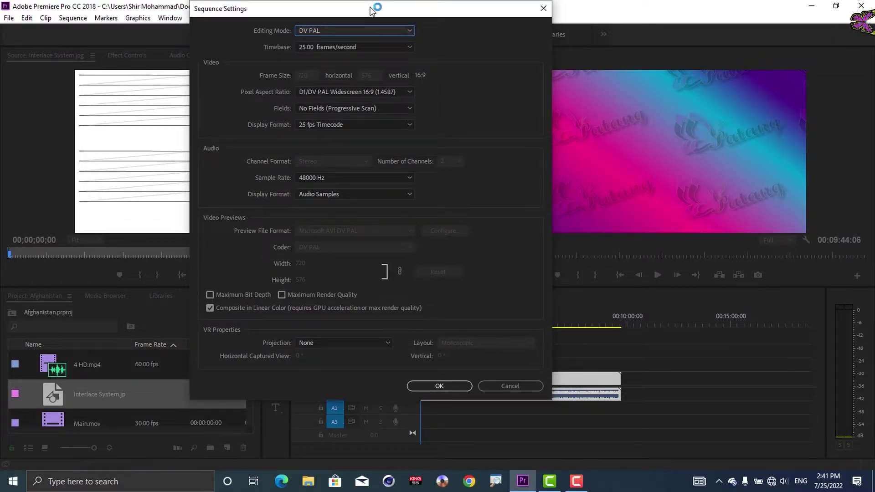
{"action": "left_click", "coordinate": [362, 28]}
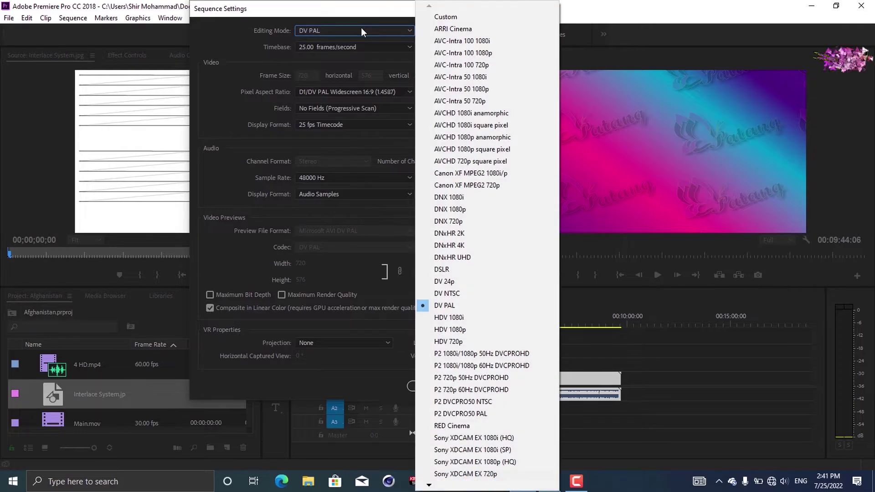
{"action": "left_click", "coordinate": [441, 20]}
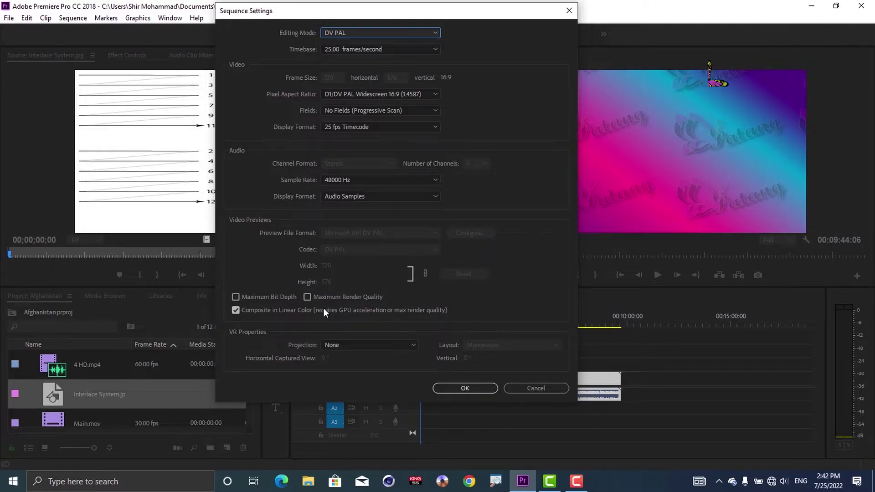
Try the Maximum Bit Depth and Maximum Render Quality options for the video previews, then discard the sequence settings changes
{"action": "left_click_drag", "start_coordinate": [394, 8], "coordinate": [371, 11]}
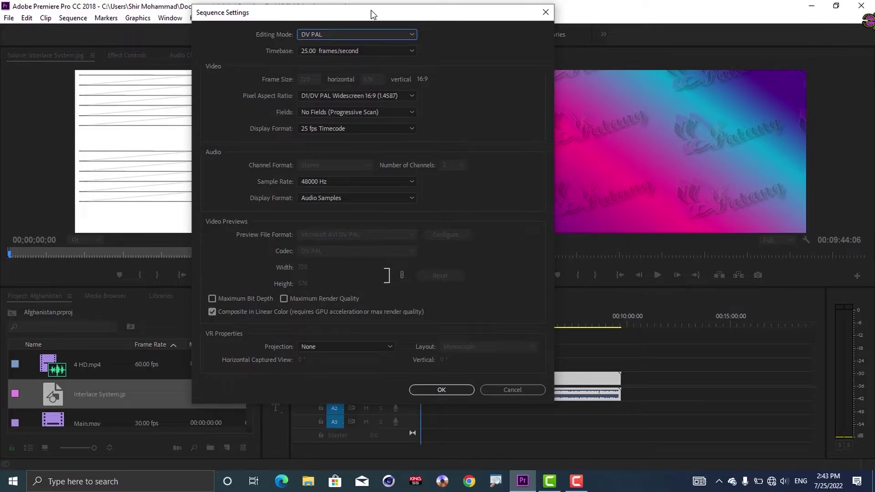
{"action": "left_click", "coordinate": [234, 300]}
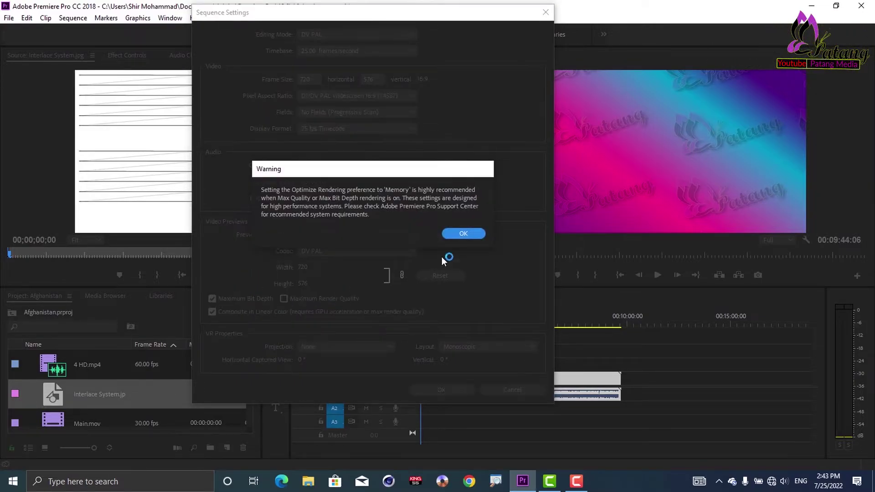
{"action": "left_click", "coordinate": [455, 234]}
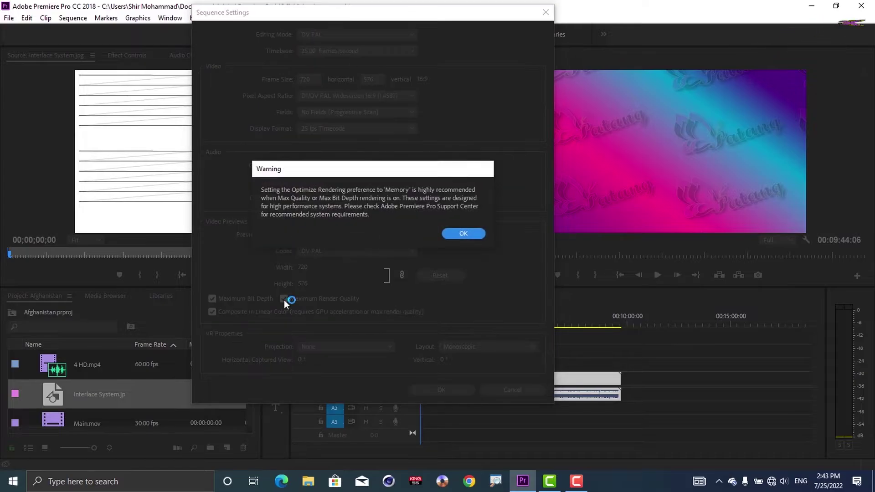
{"action": "left_click", "coordinate": [441, 239]}
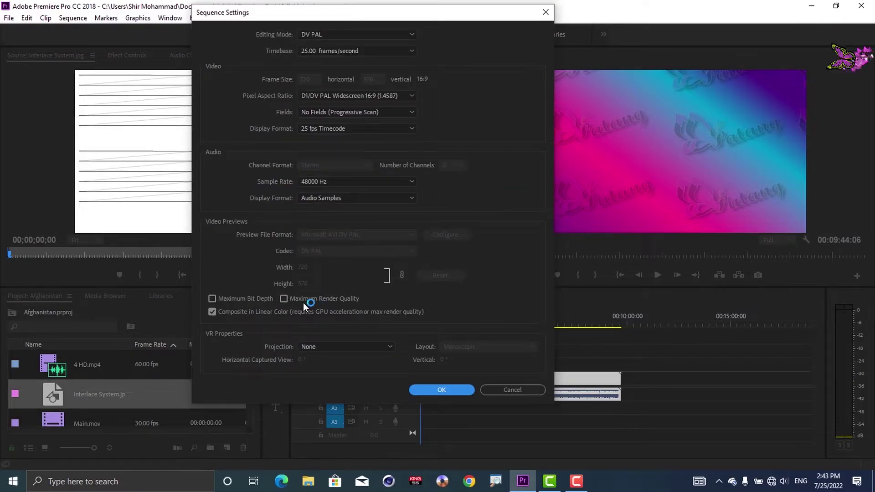
{"action": "left_click", "coordinate": [332, 313]}
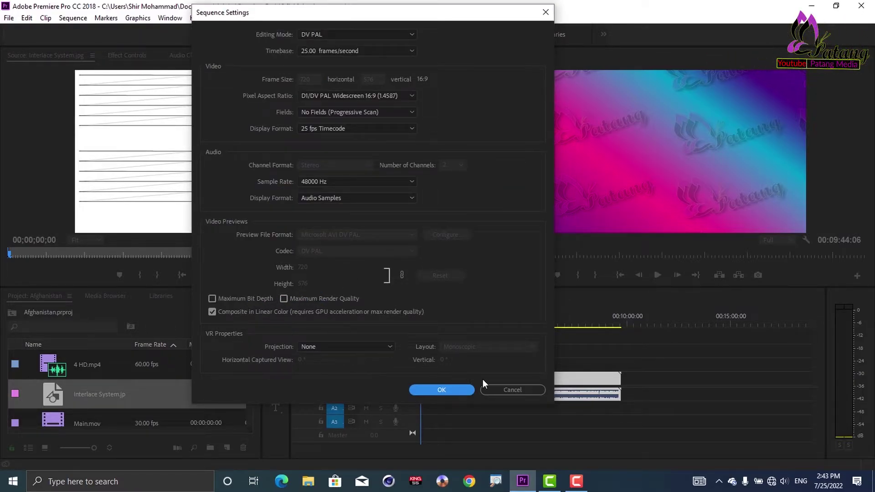
{"action": "left_click", "coordinate": [513, 389]}
Open the media export settings for the 4 HD sequence and locate the Render at Maximum Depth option among the video settings
{"action": "left_click", "coordinate": [9, 18]}
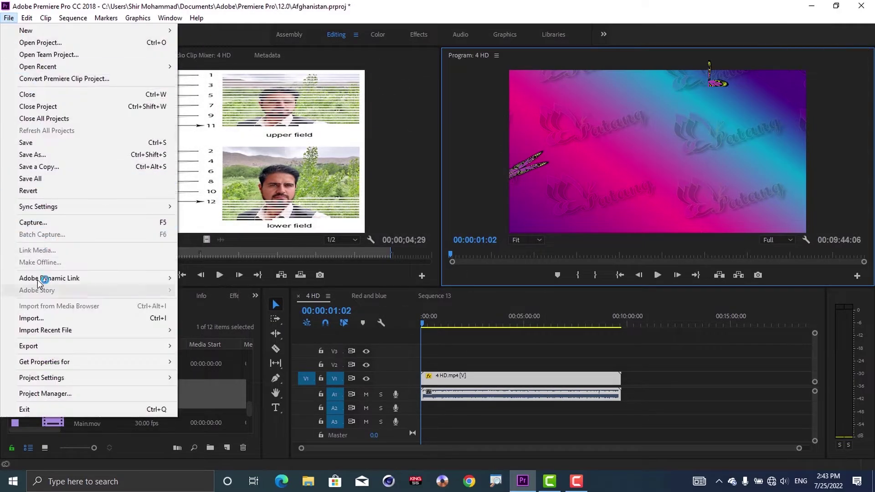
{"action": "mouse_move", "coordinate": [70, 346]}
{"action": "left_click", "coordinate": [209, 349]}
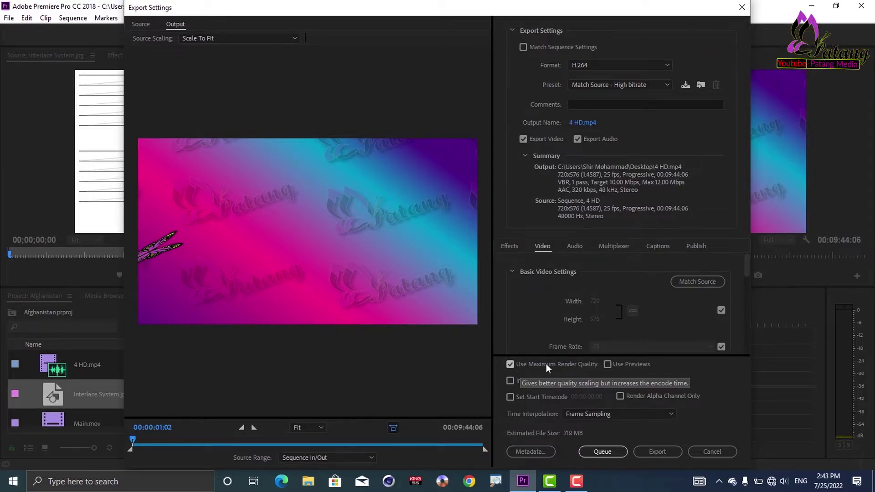
{"action": "left_click_drag", "start_coordinate": [747, 267], "coordinate": [749, 309]}
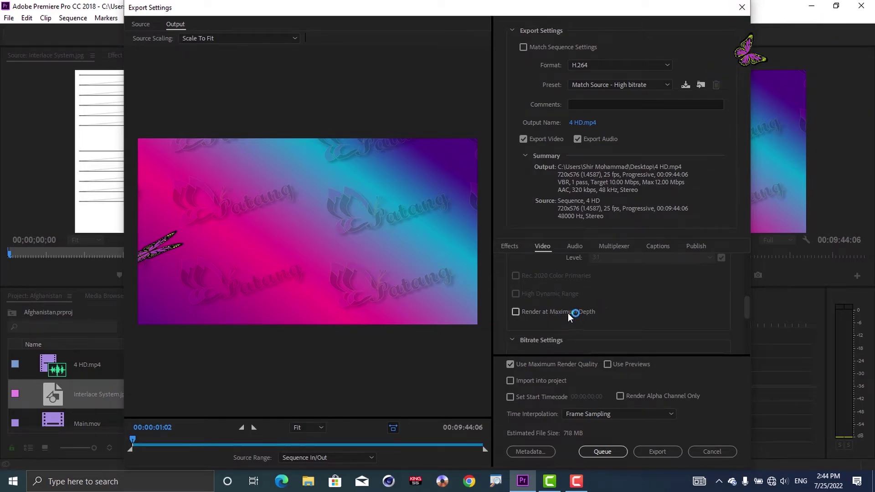
Close the export settings and review the Composite in Linear Color option in the 4 HD sequence settings without changing anything
{"action": "left_click", "coordinate": [740, 10]}
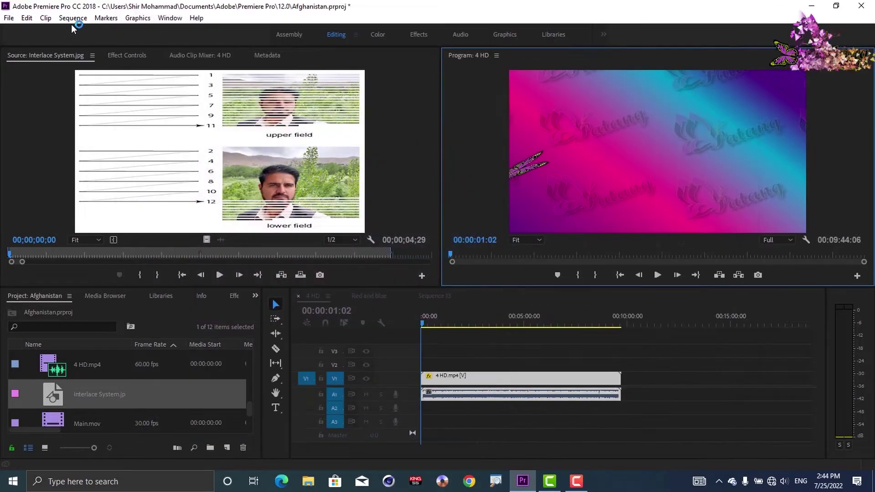
{"action": "left_click", "coordinate": [73, 19]}
{"action": "left_click", "coordinate": [101, 29]}
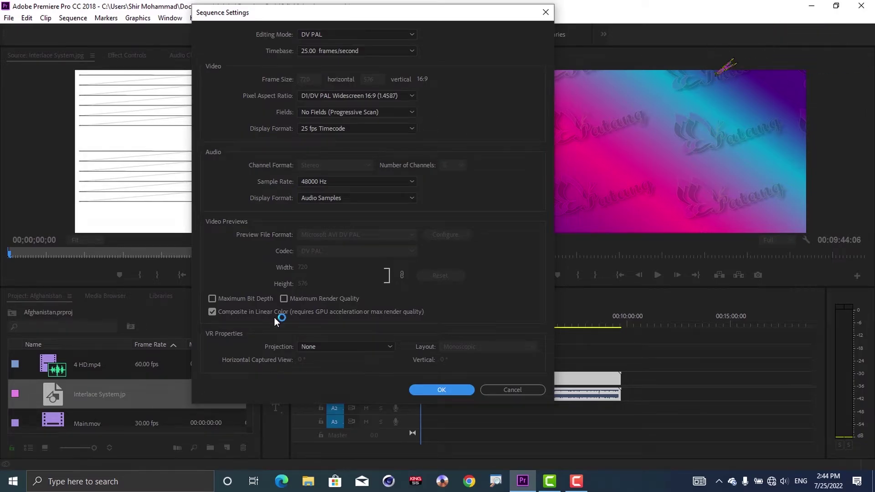
{"action": "left_click", "coordinate": [509, 390]}
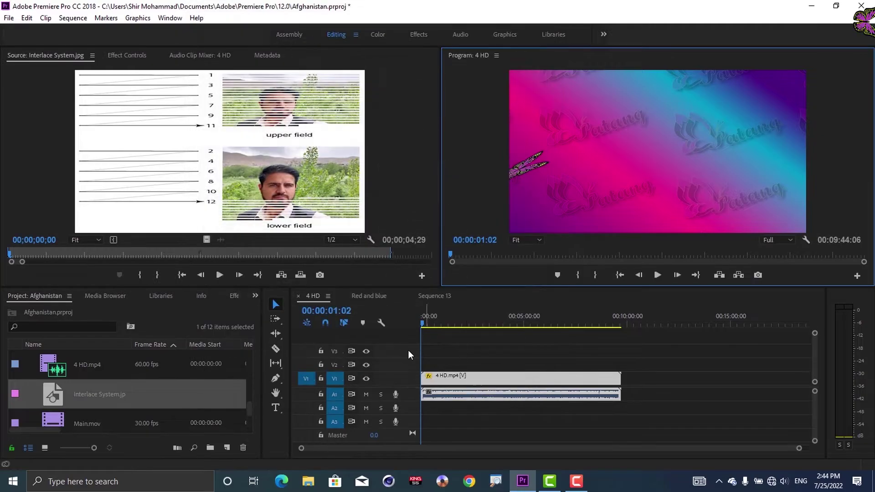
Switch to the Red and blue sequence and scrub through the two stacked colour clips to examine how their colours blend
{"action": "left_click", "coordinate": [370, 296]}
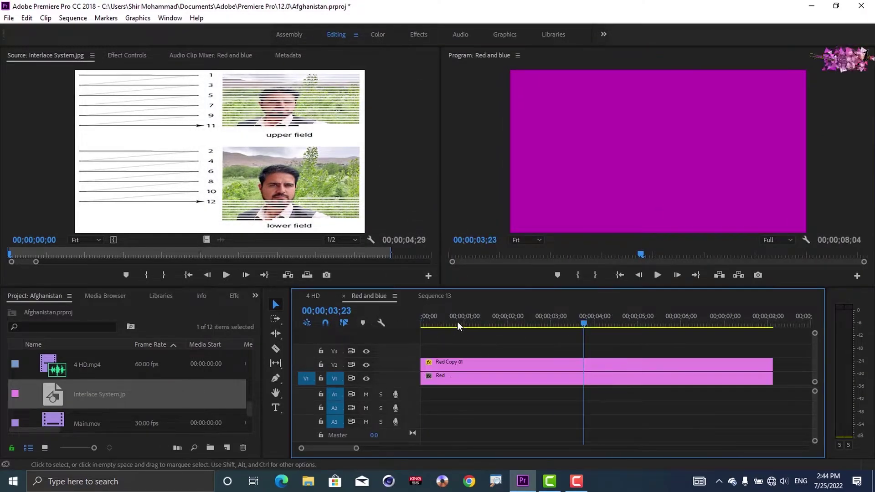
{"action": "left_click_drag", "start_coordinate": [466, 321], "coordinate": [741, 322]}
{"action": "left_click", "coordinate": [457, 365]}
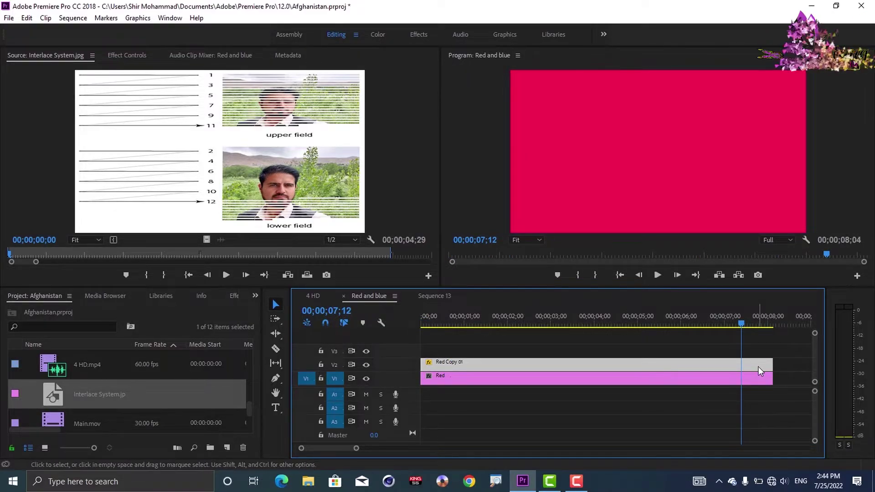
{"action": "left_click", "coordinate": [705, 323]}
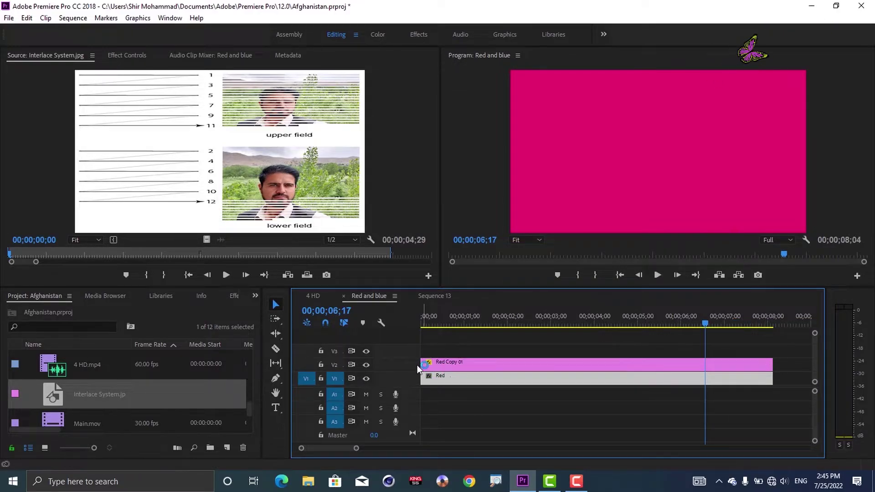
{"action": "left_click", "coordinate": [588, 325]}
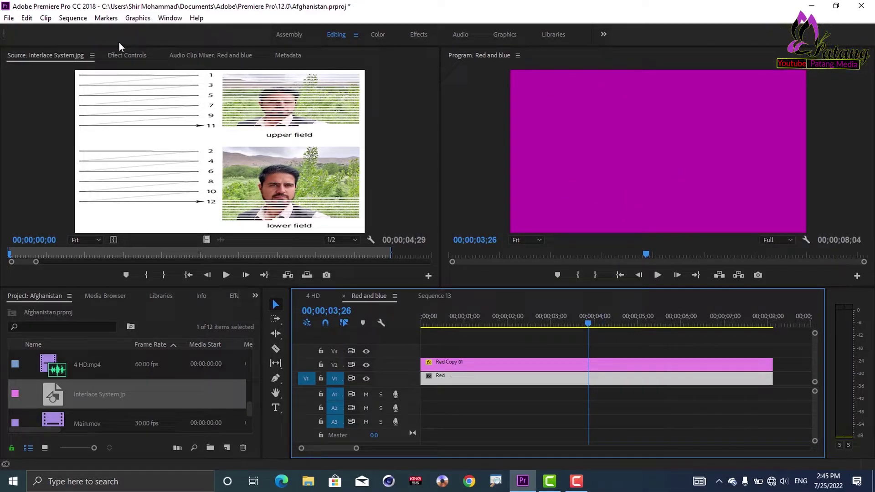
Turn off Composite in Linear Color in the Red and blue sequence settings and apply the change
{"action": "left_click", "coordinate": [81, 19]}
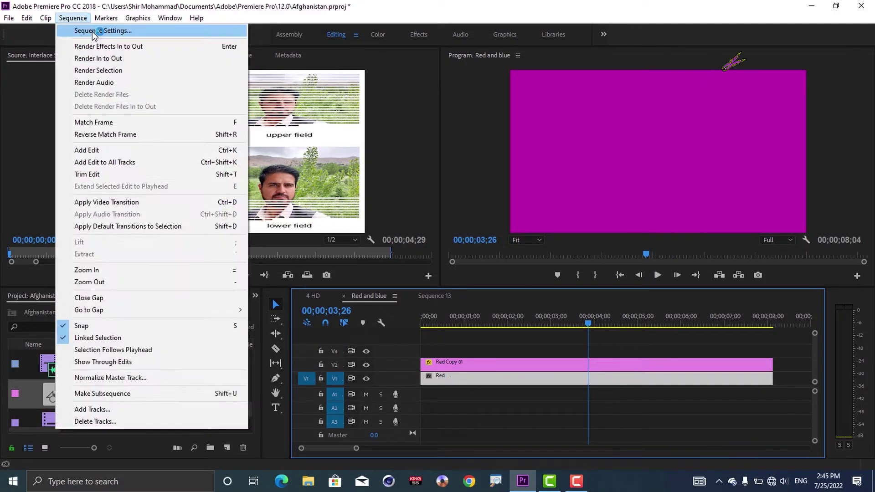
{"action": "left_click", "coordinate": [93, 31]}
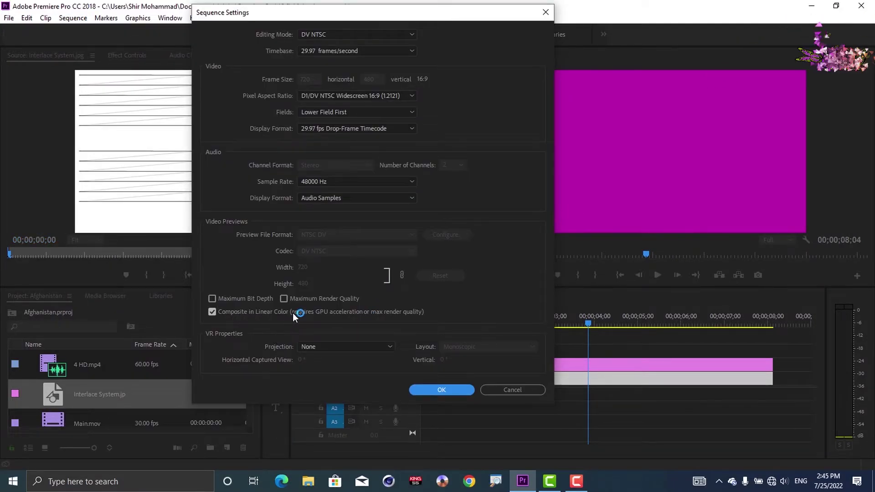
{"action": "left_click", "coordinate": [227, 314]}
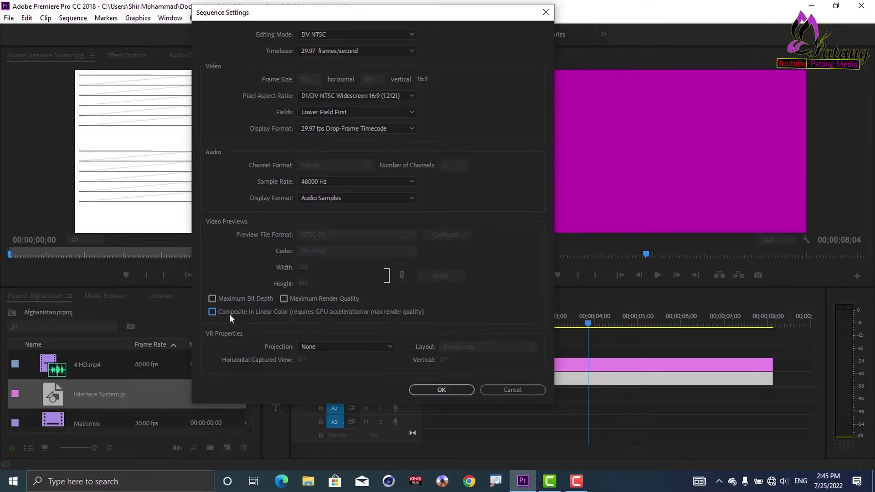
{"action": "left_click", "coordinate": [442, 390]}
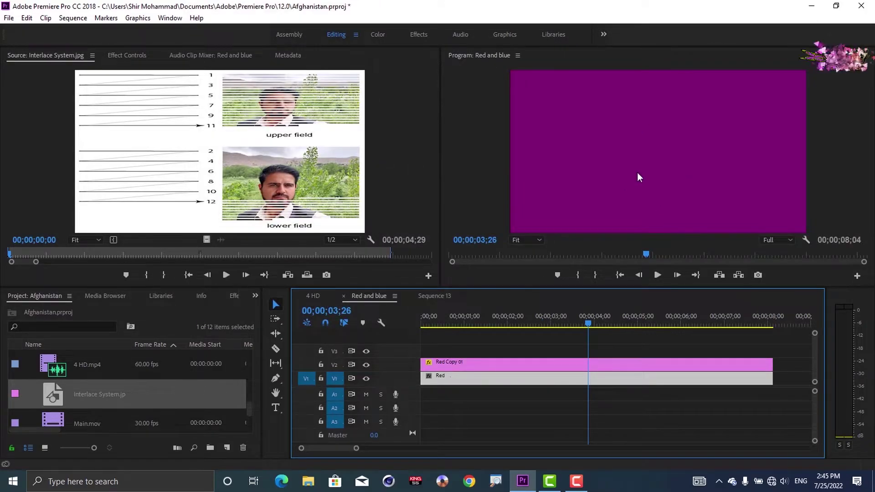
Turn Composite in Linear Color back on in the Red and blue sequence settings and apply it
{"action": "left_click", "coordinate": [82, 18]}
{"action": "left_click", "coordinate": [87, 30]}
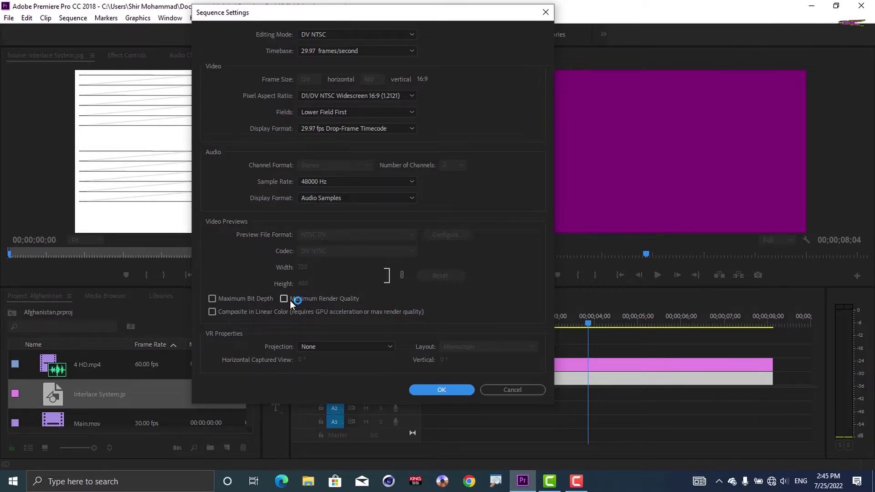
{"action": "left_click", "coordinate": [227, 311]}
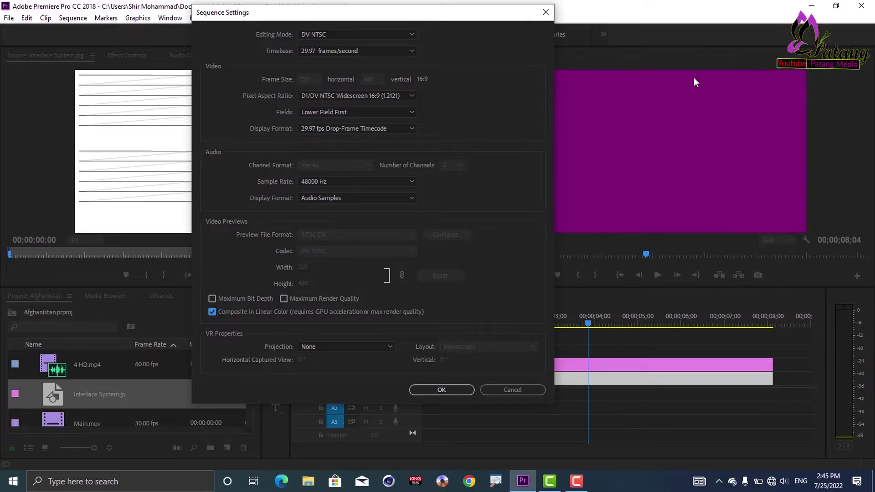
{"action": "left_click", "coordinate": [427, 390]}
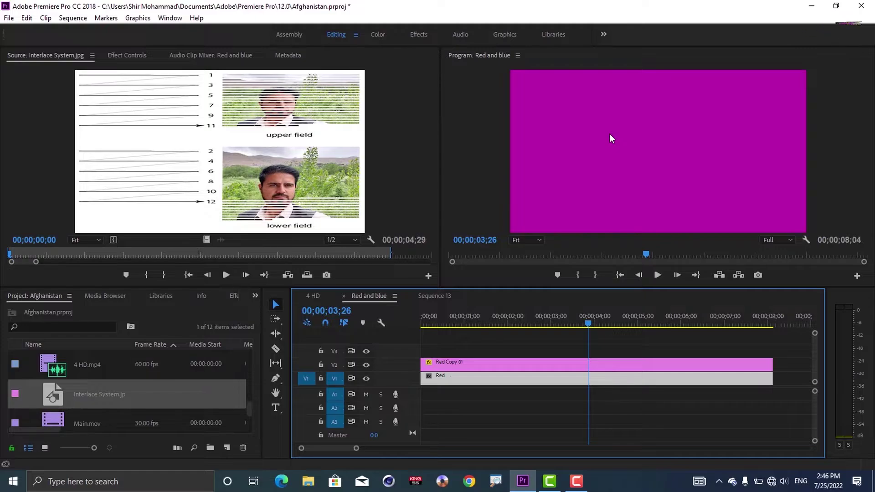
Start a new sequence in Custom editing mode and set its frame size to 1080 horizontal by 1920 vertical
{"action": "left_click", "coordinate": [9, 18]}
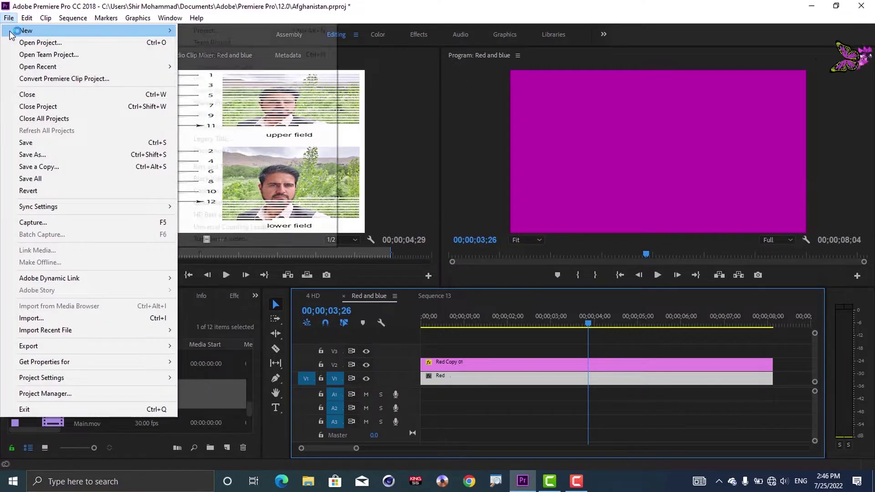
{"action": "mouse_move", "coordinate": [45, 30]}
{"action": "left_click", "coordinate": [278, 54]}
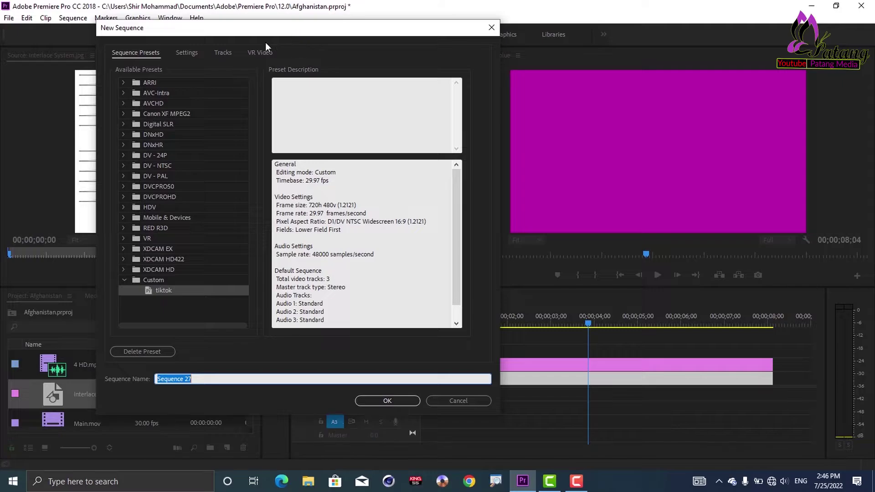
{"action": "left_click", "coordinate": [190, 51]}
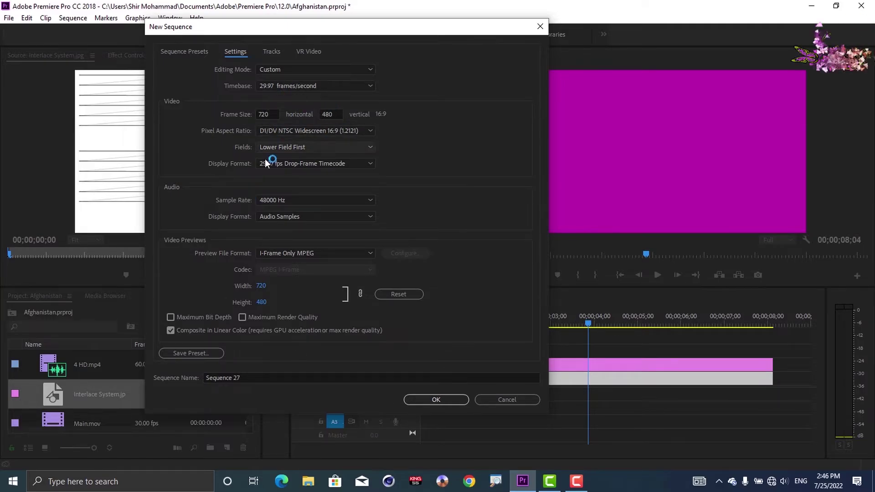
{"action": "left_click", "coordinate": [199, 354]}
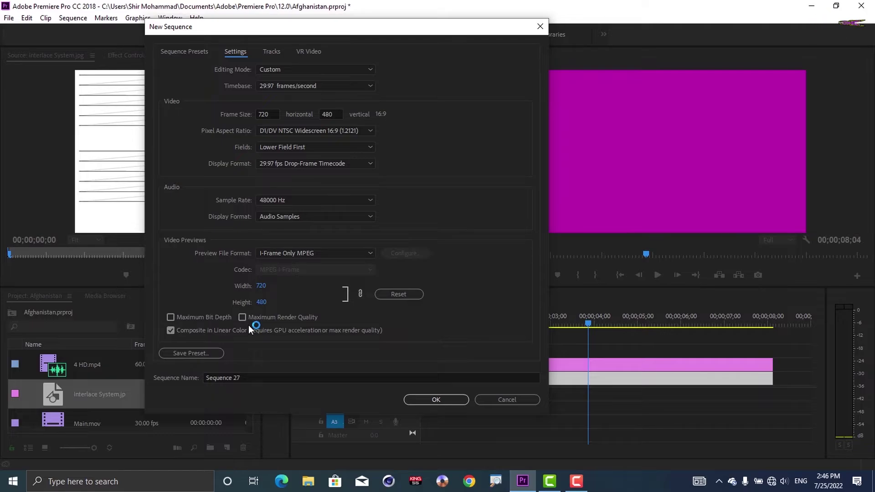
{"action": "left_click", "coordinate": [288, 107]}
{"action": "type", "text": "1080"}
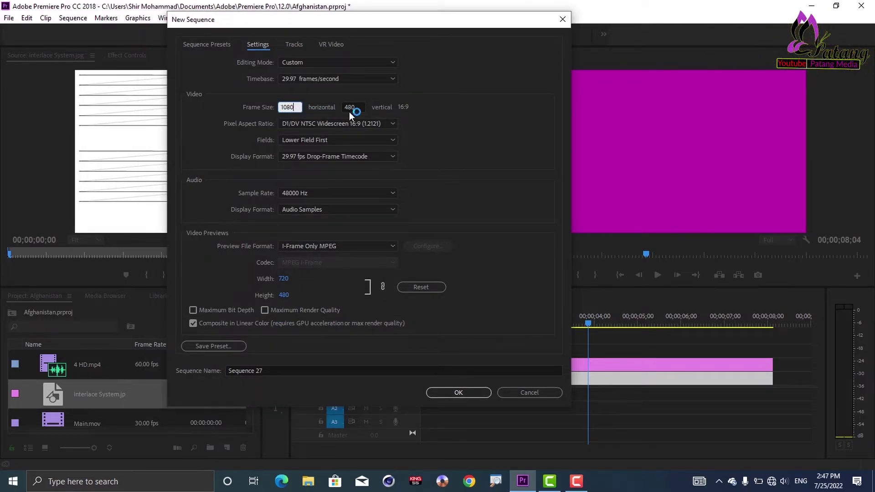
{"action": "type", "text": "1920"}
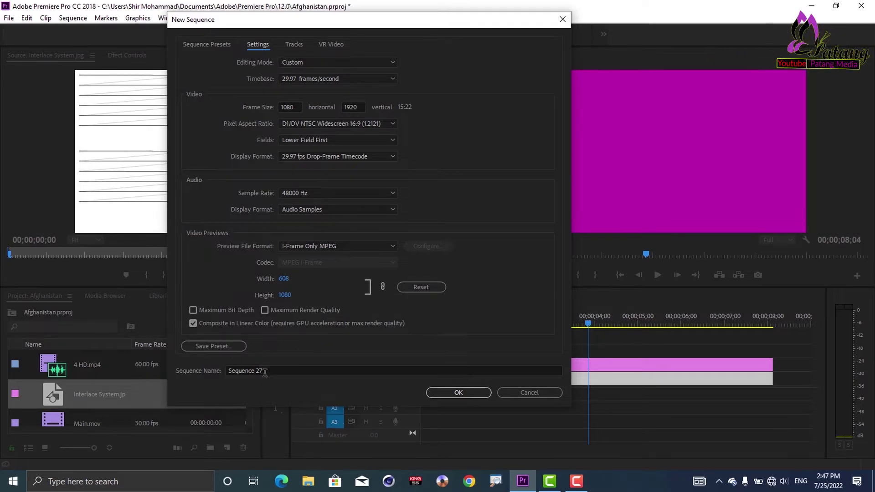
Save the sequence settings as a preset named TikTok, overwriting the existing preset
{"action": "left_click", "coordinate": [226, 346]}
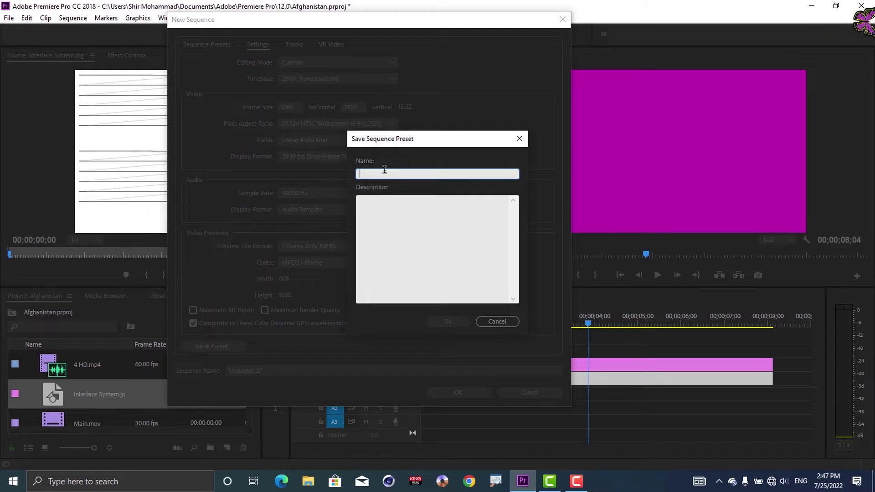
{"action": "type", "text": "TikTok"}
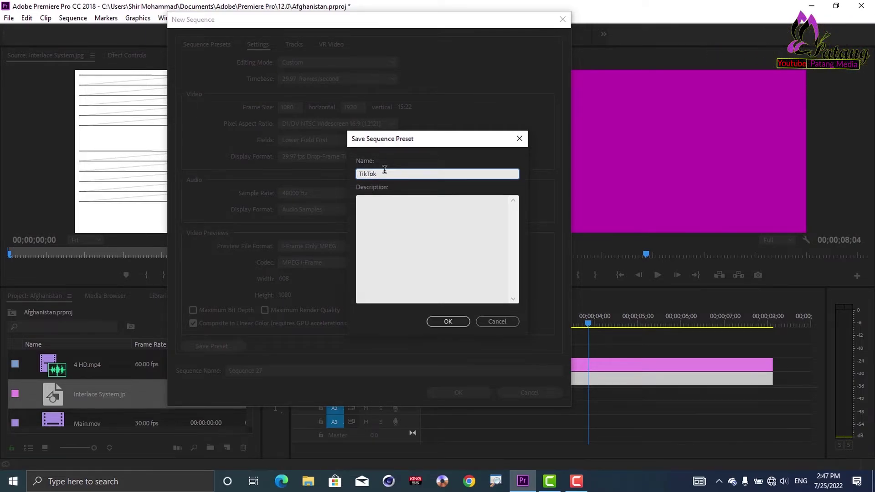
{"action": "left_click", "coordinate": [442, 214]}
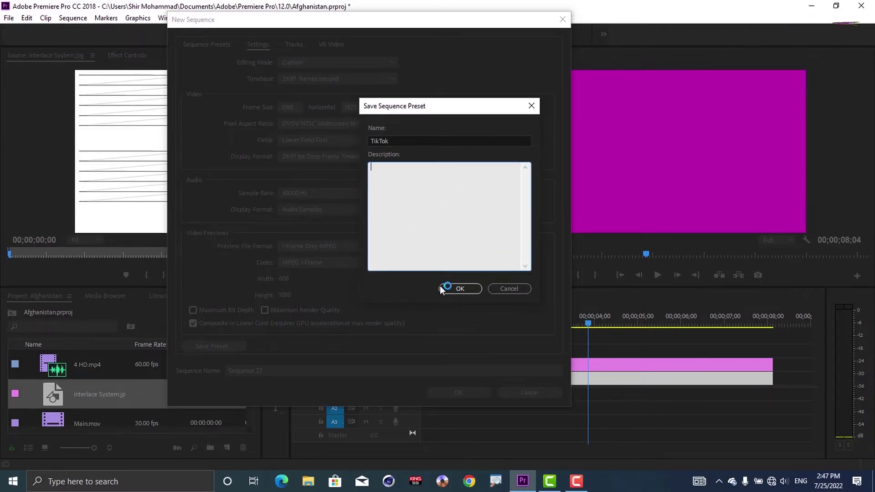
{"action": "left_click", "coordinate": [454, 289]}
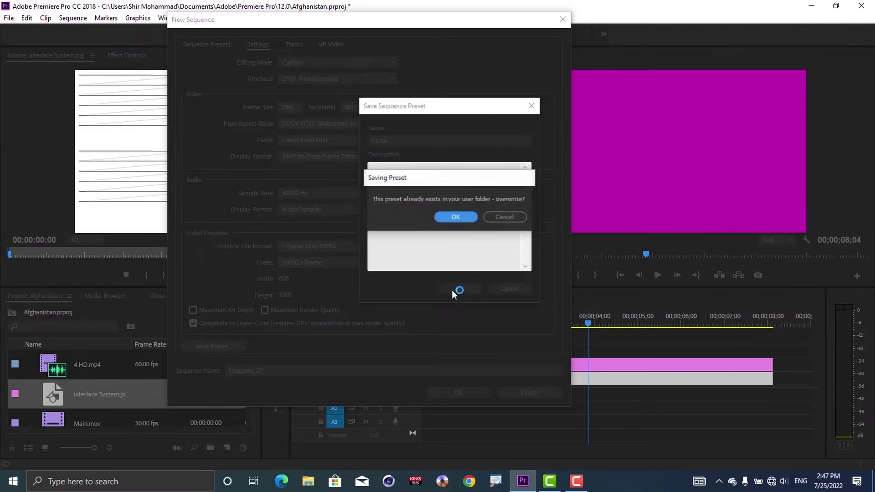
{"action": "left_click", "coordinate": [456, 218]}
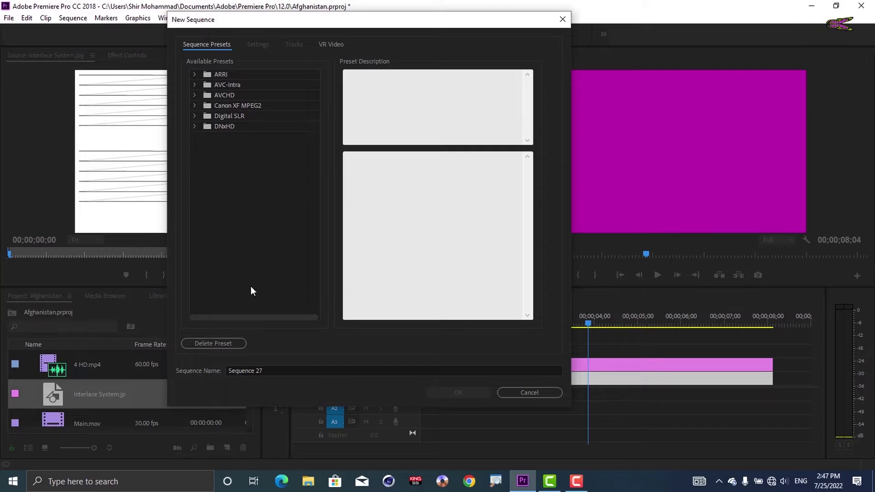
Review the saved TikTok preset's description and its detailed sequence settings
{"action": "left_click_drag", "start_coordinate": [276, 20], "coordinate": [231, 21]}
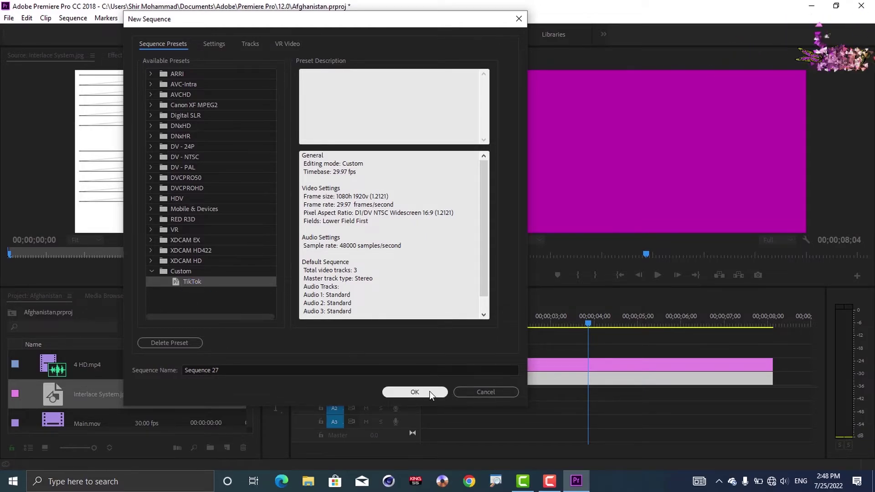
{"action": "left_click_drag", "start_coordinate": [312, 19], "coordinate": [380, 16]}
{"action": "left_click", "coordinate": [281, 40]}
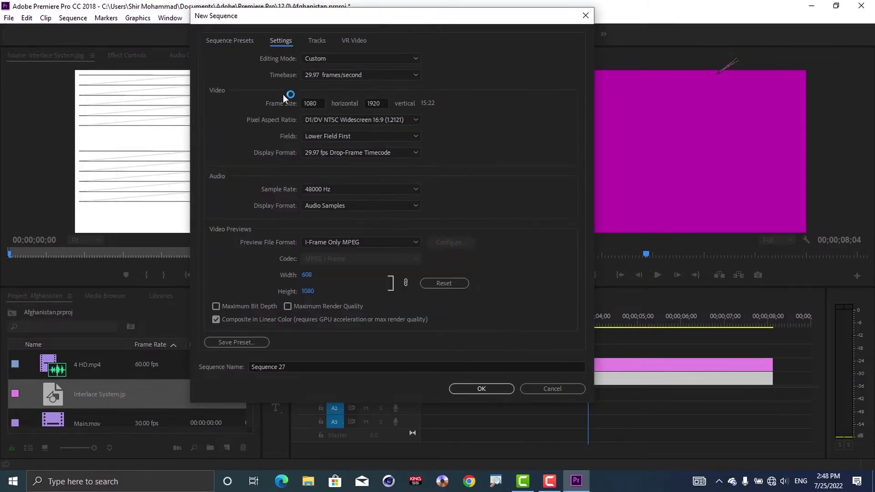
Set the new sequence to 5 video tracks, add two standard audio tracks, and create the sequence
{"action": "left_click", "coordinate": [317, 41]}
{"action": "left_click_drag", "start_coordinate": [380, 19], "coordinate": [135, 10]}
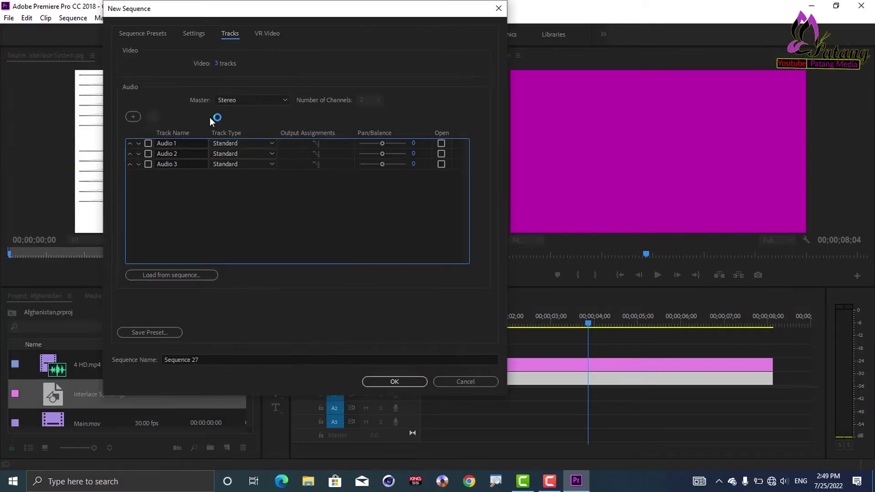
{"action": "left_click", "coordinate": [223, 66]}
{"action": "type", "text": "5"}
{"action": "left_click", "coordinate": [279, 208]}
{"action": "left_click", "coordinate": [133, 117]}
{"action": "left_click", "coordinate": [133, 116]}
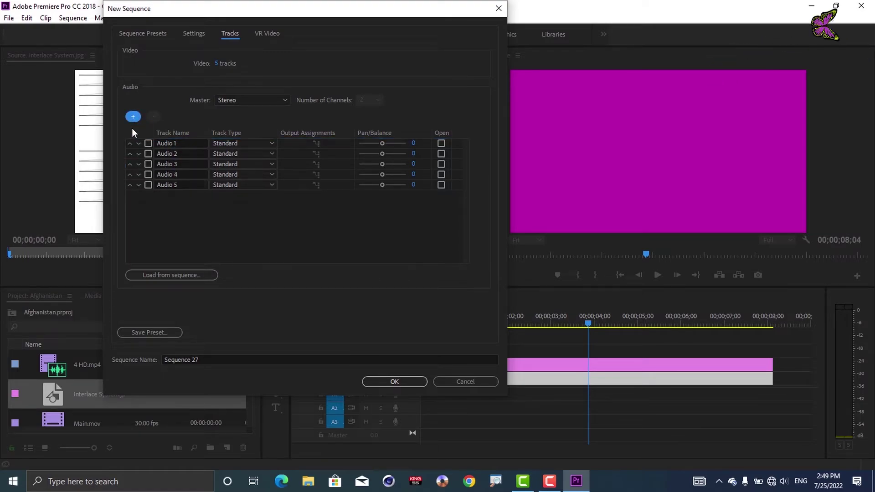
{"action": "left_click", "coordinate": [394, 382]}
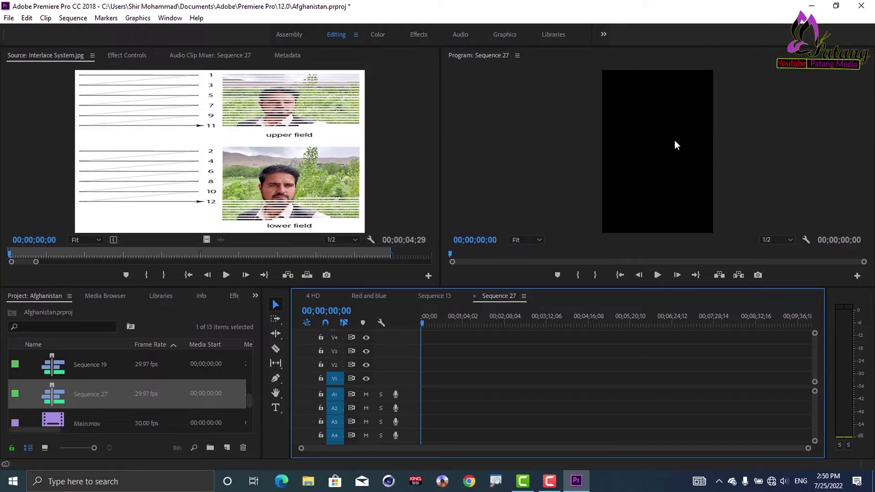
Start another new sequence and review its track options and VR Video projection properties
{"action": "left_click", "coordinate": [72, 17]}
{"action": "left_click", "coordinate": [9, 19]}
{"action": "left_click", "coordinate": [9, 18]}
{"action": "mouse_move", "coordinate": [68, 30]}
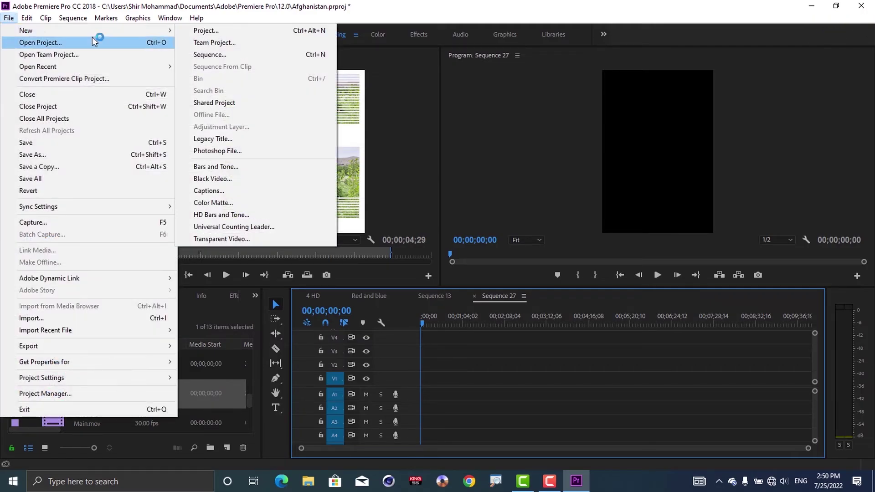
{"action": "left_click", "coordinate": [247, 55]}
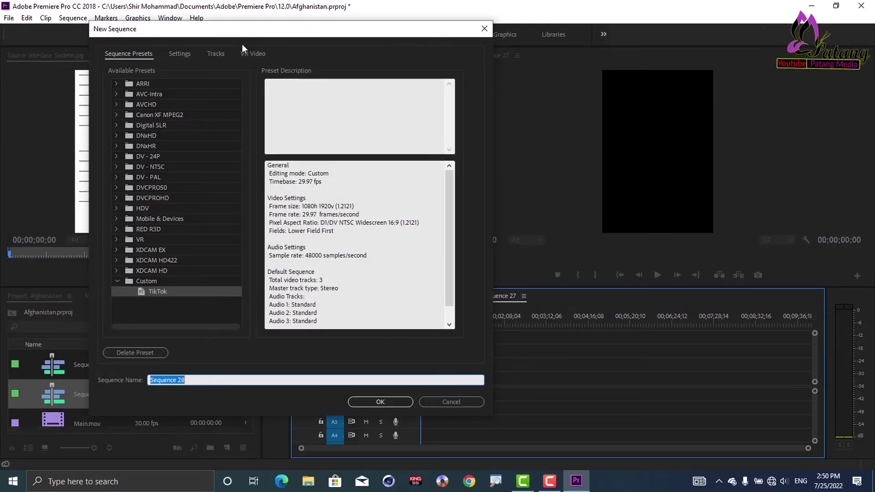
{"action": "left_click", "coordinate": [218, 52]}
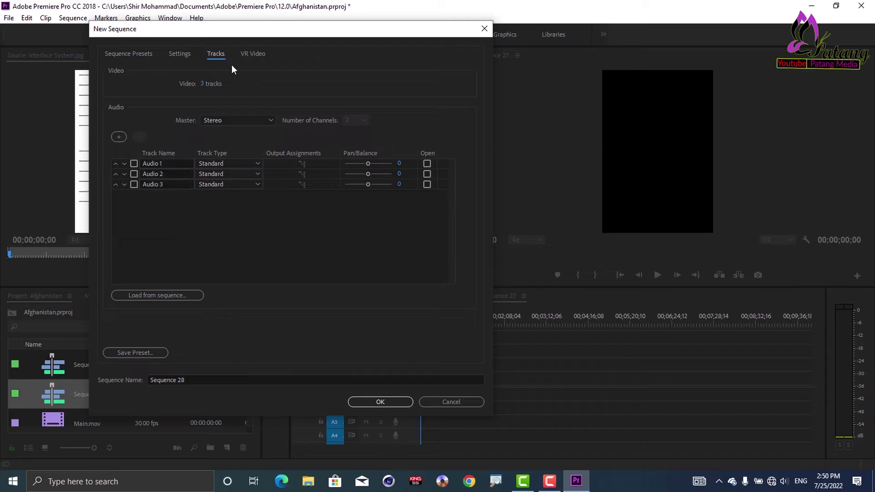
{"action": "left_click", "coordinate": [262, 53]}
{"action": "left_click_drag", "start_coordinate": [327, 33], "coordinate": [365, 29]}
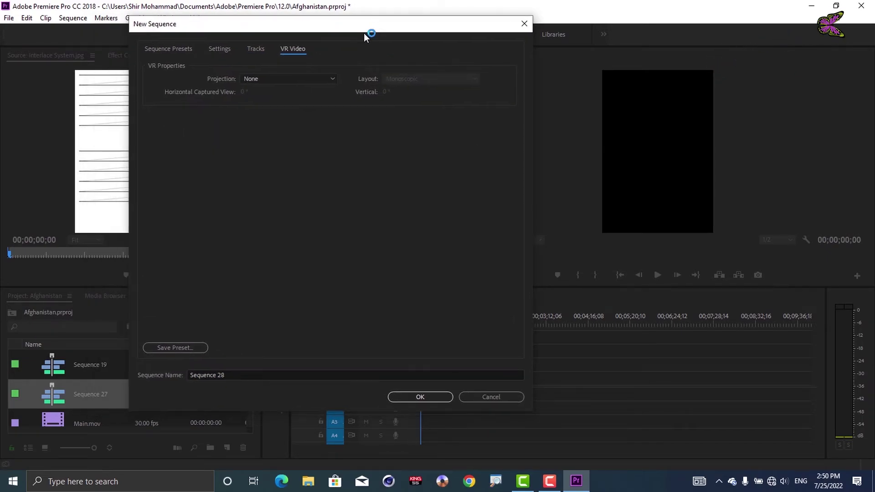
{"action": "mouse_move", "coordinate": [312, 29]}
{"action": "left_mouse_down"}
{"action": "mouse_move", "coordinate": [349, 22]}
{"action": "mouse_move", "coordinate": [303, 21]}
{"action": "left_mouse_up"}
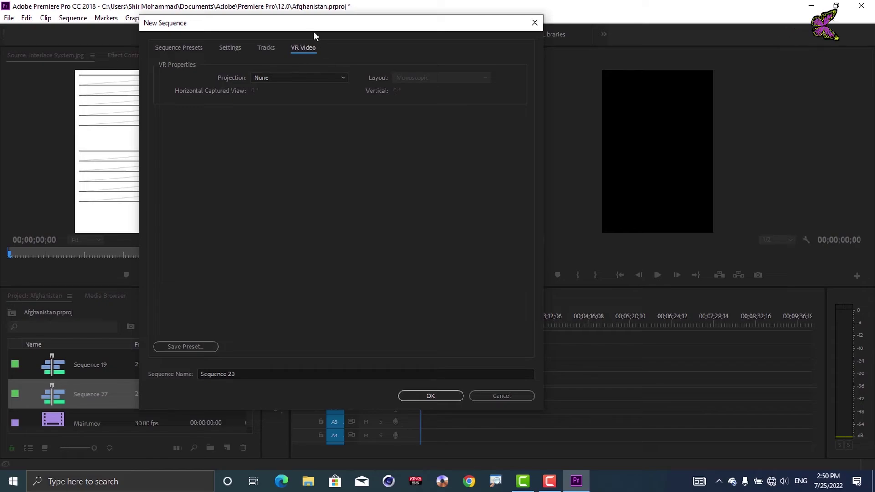
Finish reviewing the new sequence's VR Video properties and close the New Sequence dialog
{"action": "left_click_drag", "start_coordinate": [311, 28], "coordinate": [322, 21]}
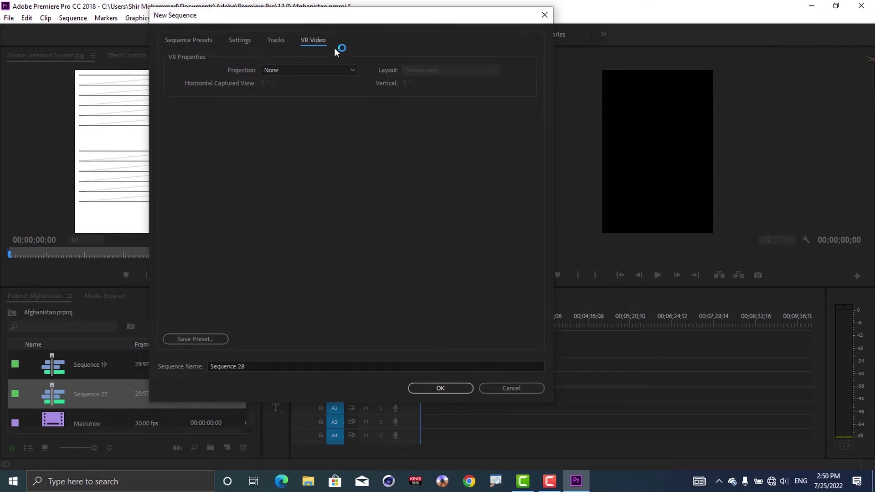
{"action": "left_click_drag", "start_coordinate": [329, 16], "coordinate": [312, 15]}
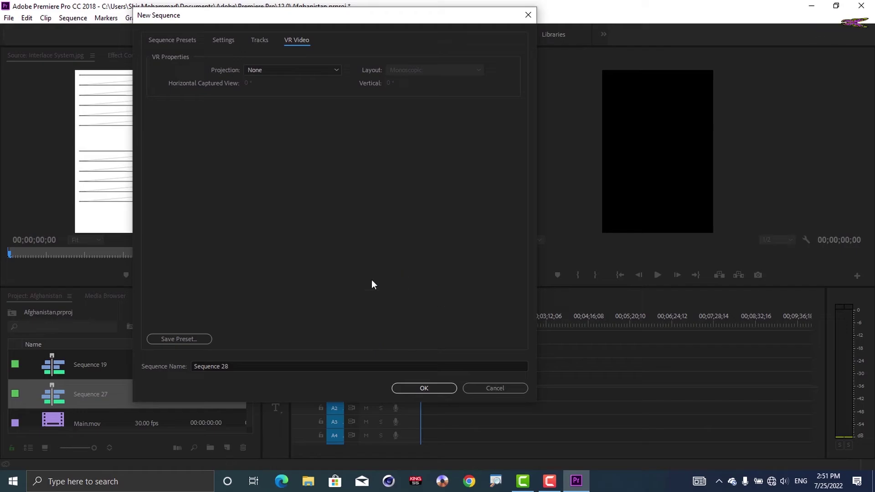
{"action": "left_click", "coordinate": [426, 388]}
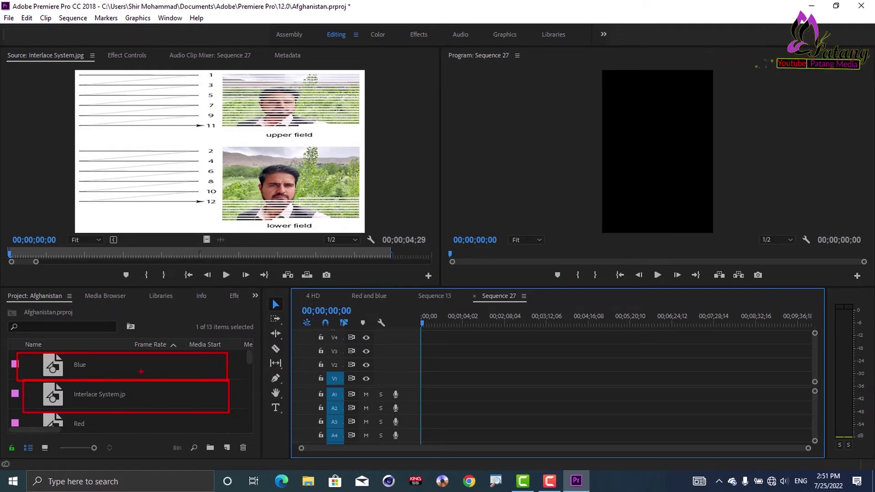
Examine the project's item types, selecting 2.mp4, 4 HD, Sequence 04, Sequence 13, Main.mov and the That's What It Takes audio, and clear the selection
{"action": "scroll", "coordinate": [58, 403], "scroll_direction": "down", "scroll_amount": 2}
{"action": "left_click", "coordinate": [58, 405]}
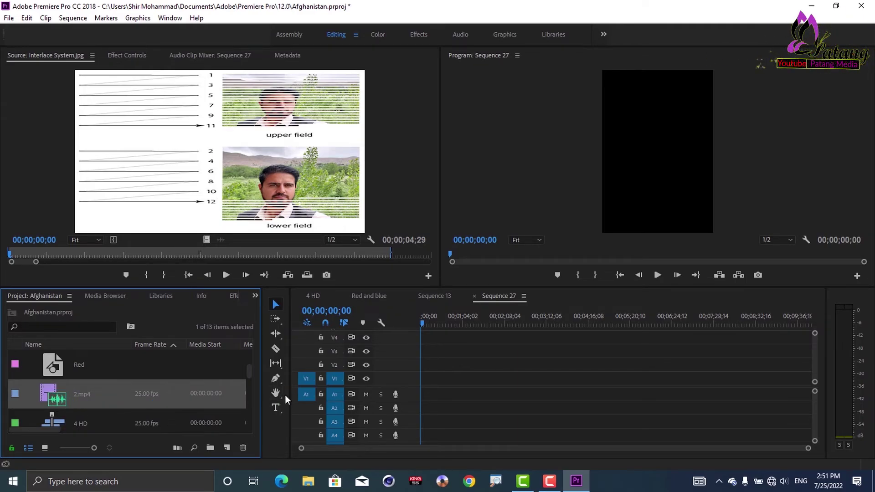
{"action": "left_click_drag", "start_coordinate": [247, 374], "coordinate": [248, 383]}
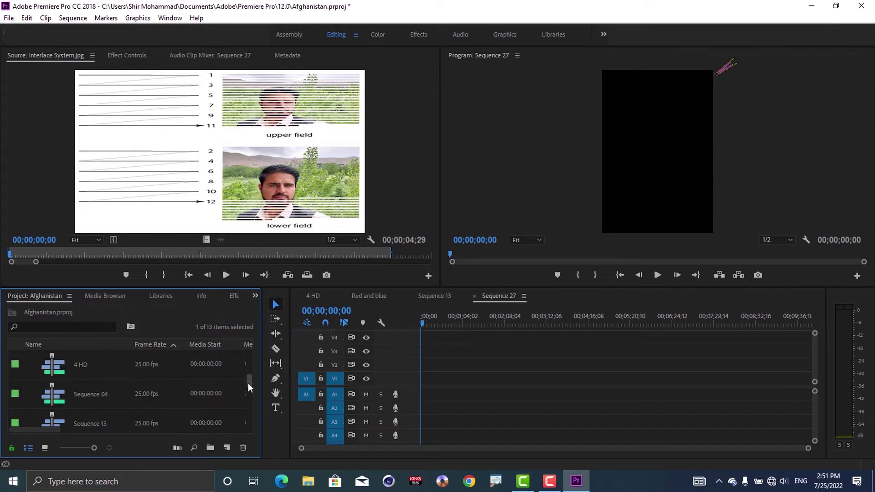
{"action": "left_click", "coordinate": [62, 368]}
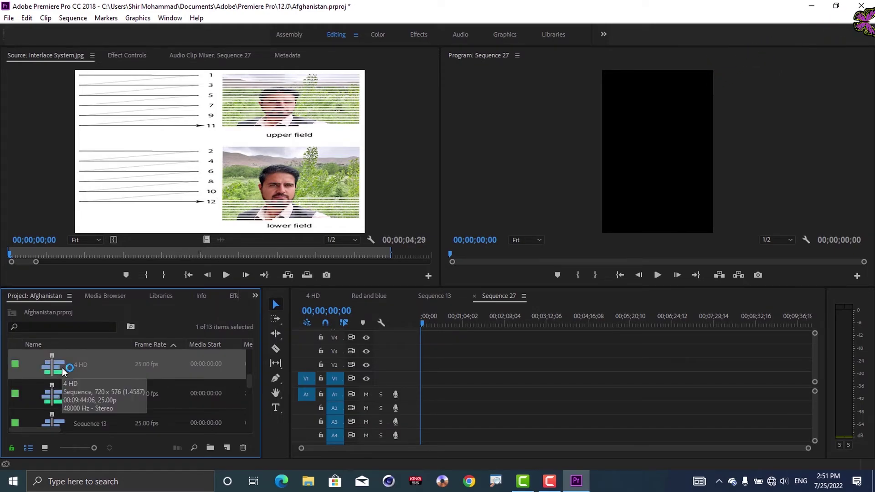
{"action": "left_click", "coordinate": [99, 402]}
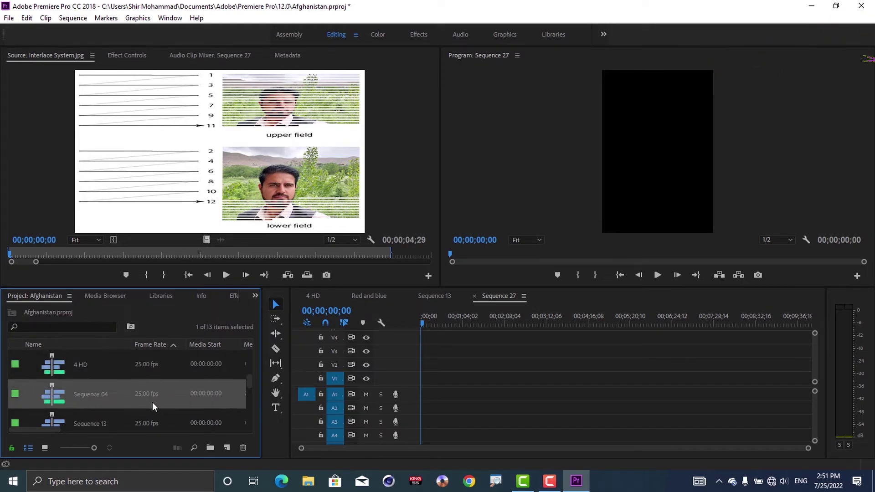
{"action": "left_click", "coordinate": [102, 425]}
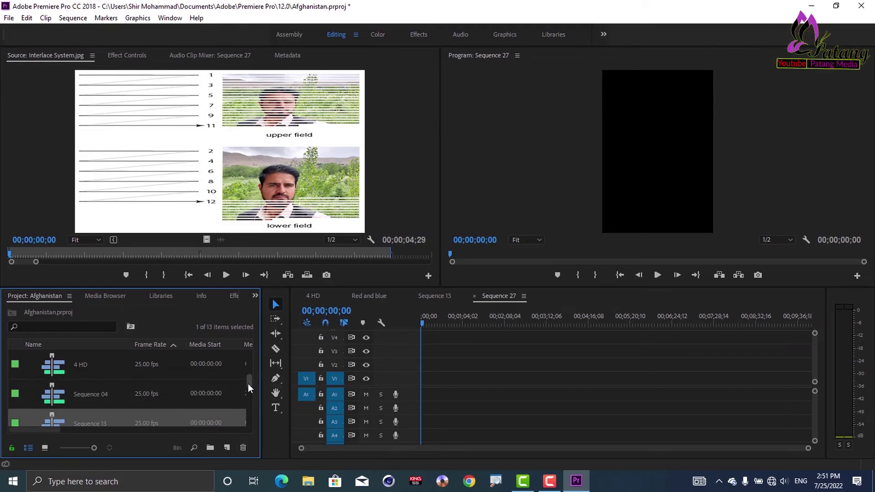
{"action": "left_click_drag", "start_coordinate": [248, 384], "coordinate": [247, 412]}
{"action": "left_click", "coordinate": [31, 395]}
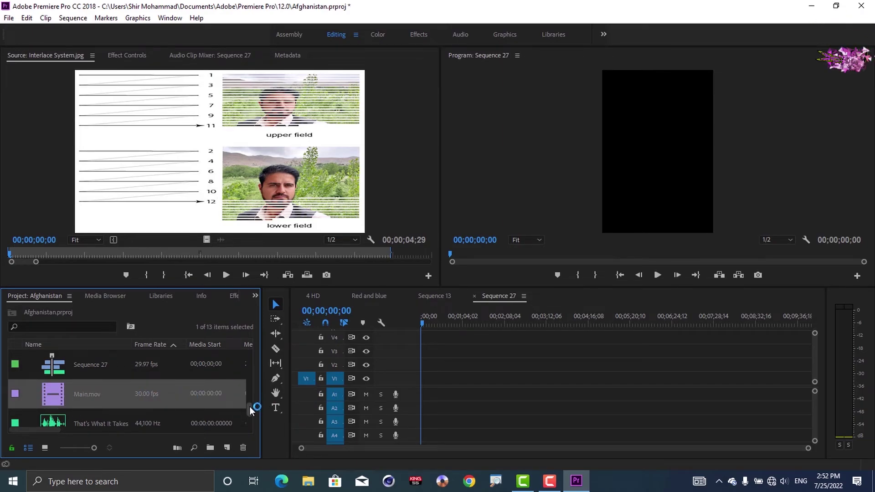
{"action": "scroll", "coordinate": [251, 411], "scroll_direction": "down", "scroll_amount": 1}
{"action": "left_click", "coordinate": [92, 401]}
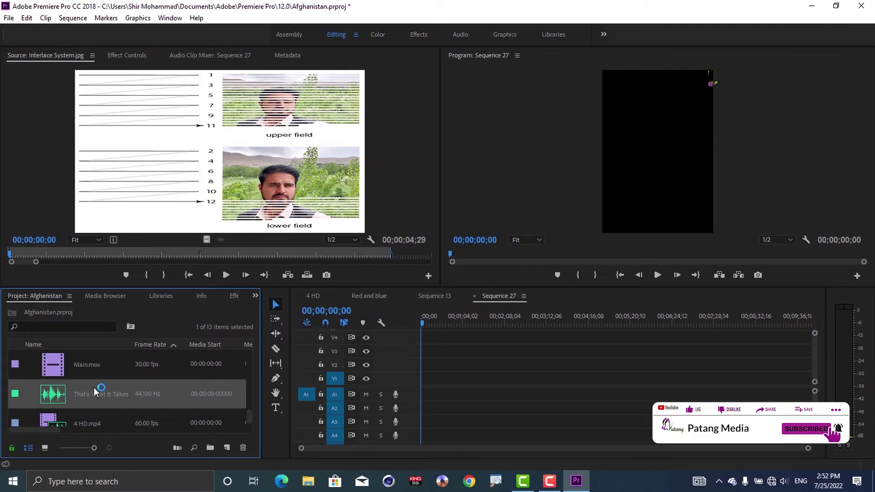
{"action": "scroll", "coordinate": [250, 416], "scroll_direction": "down", "scroll_amount": 1}
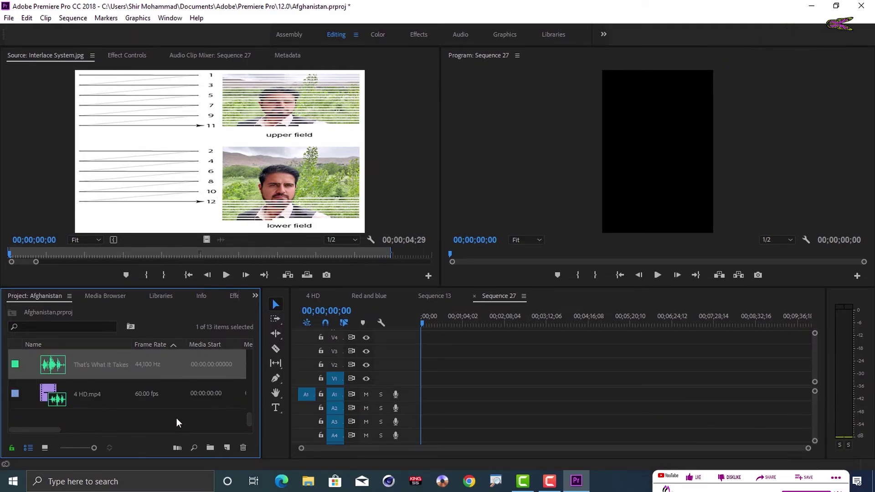
{"action": "left_click", "coordinate": [81, 417]}
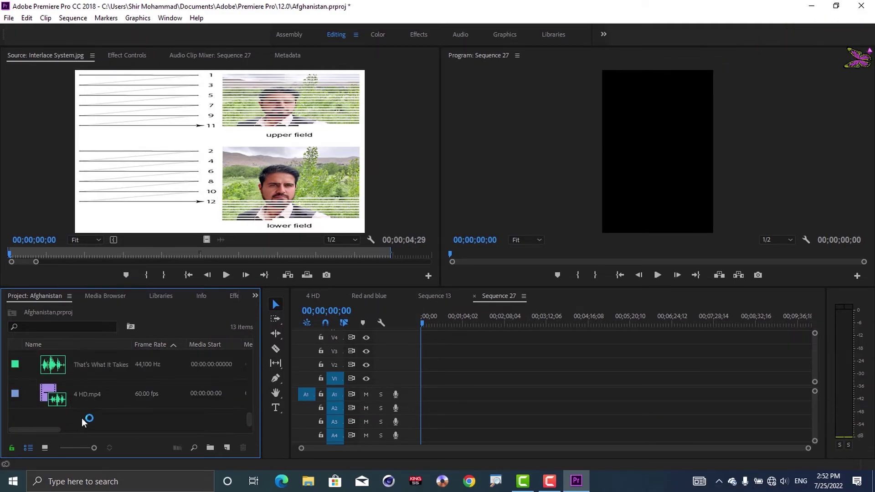